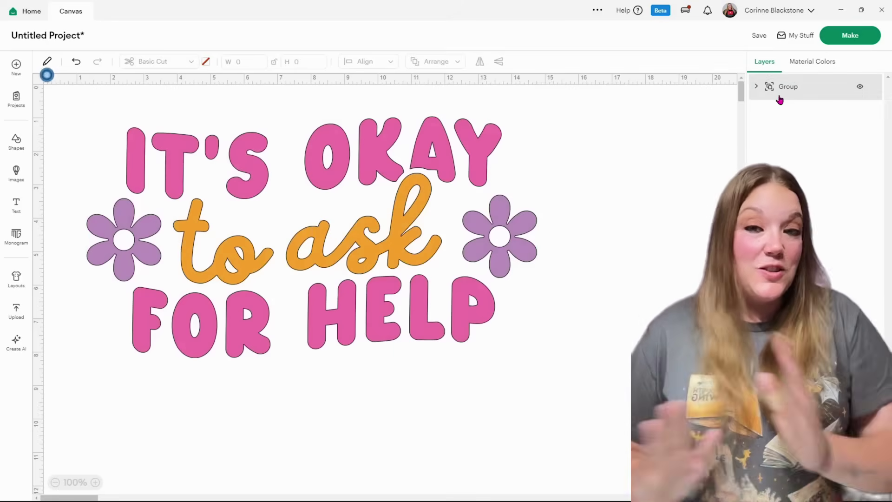
# Step: Ungroup the "It's Okay to Ask for Help" design and add a welded, rounded 0.25 in offset around it
pyautogui.click(423, 168)
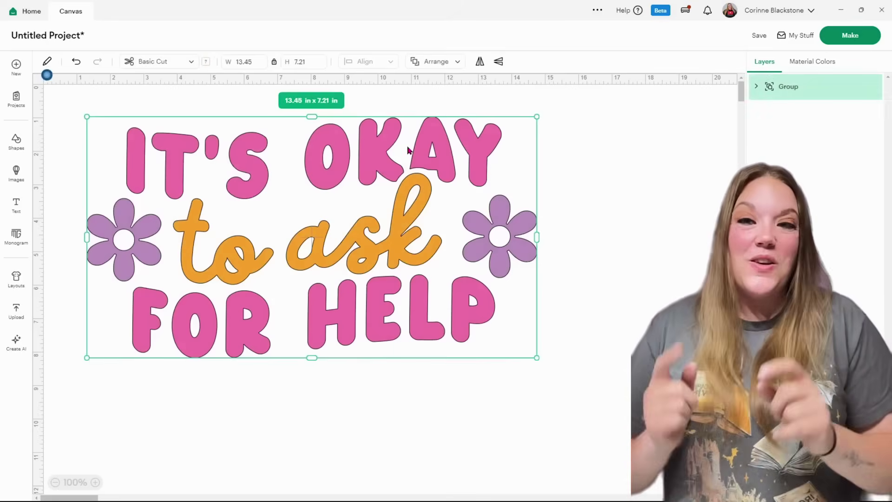
pyautogui.rightClick(413, 159)
pyautogui.click(428, 177)
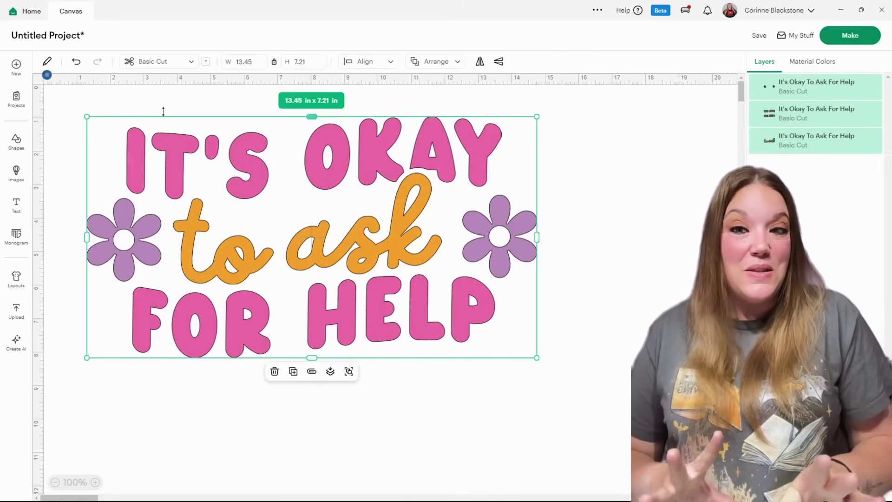
pyautogui.click(48, 62)
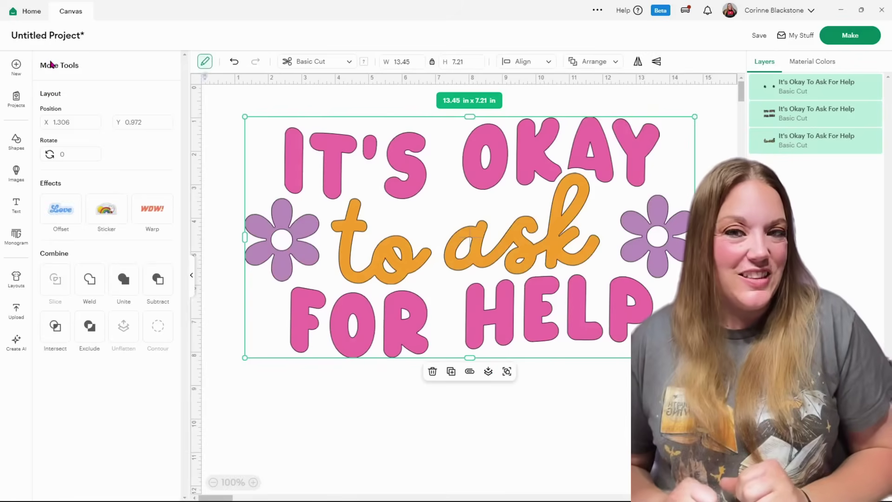
pyautogui.click(64, 205)
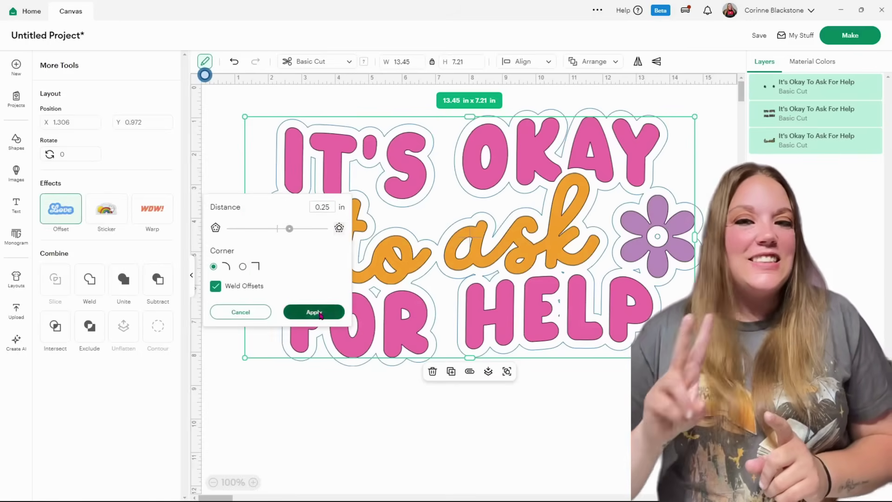
pyautogui.click(313, 312)
# Step: Change the colour of the offset layer behind the lettering to black
pyautogui.click(363, 62)
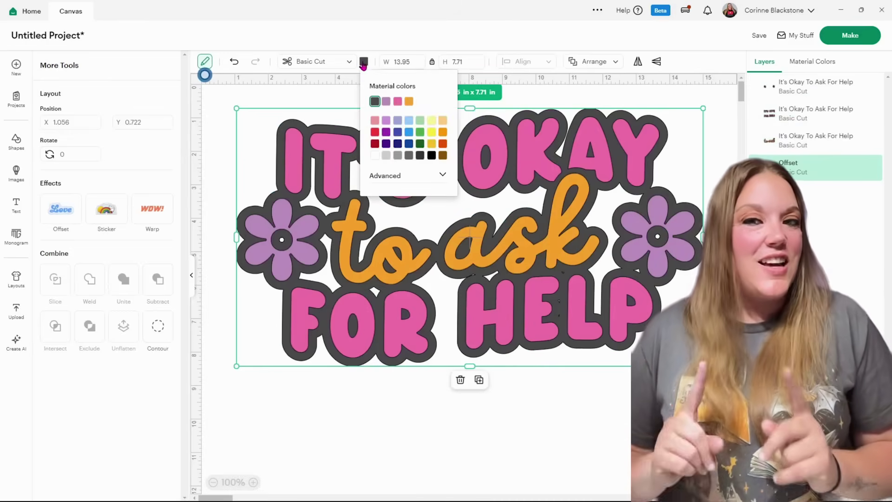
pyautogui.click(432, 156)
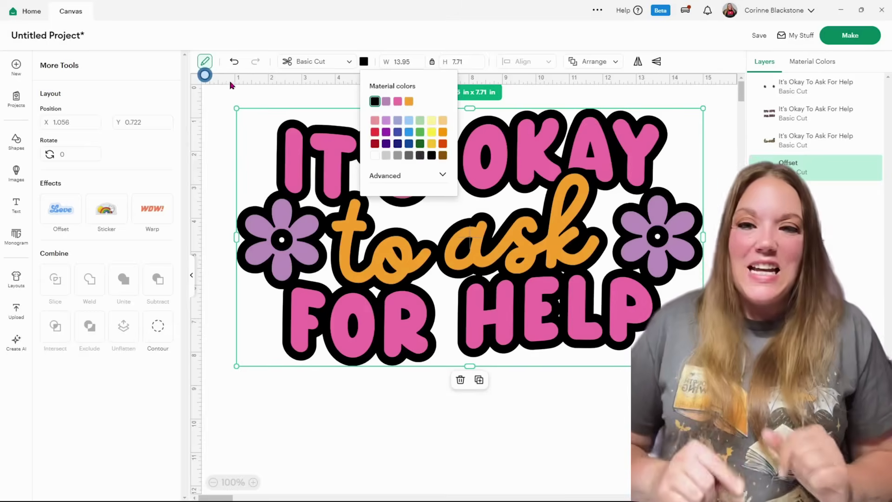
pyautogui.click(129, 254)
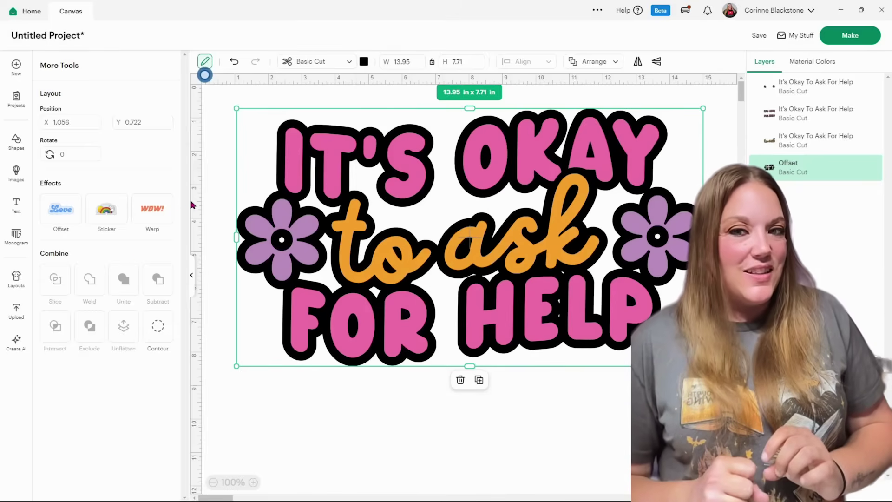
# Step: Hide all inner contours of the black offset layer to make a solid backing
pyautogui.click(158, 326)
pyautogui.click(597, 312)
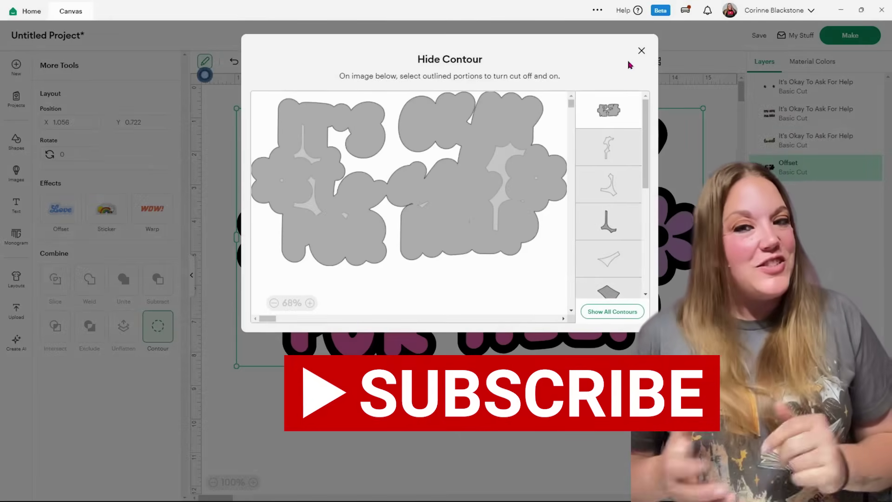
pyautogui.click(642, 51)
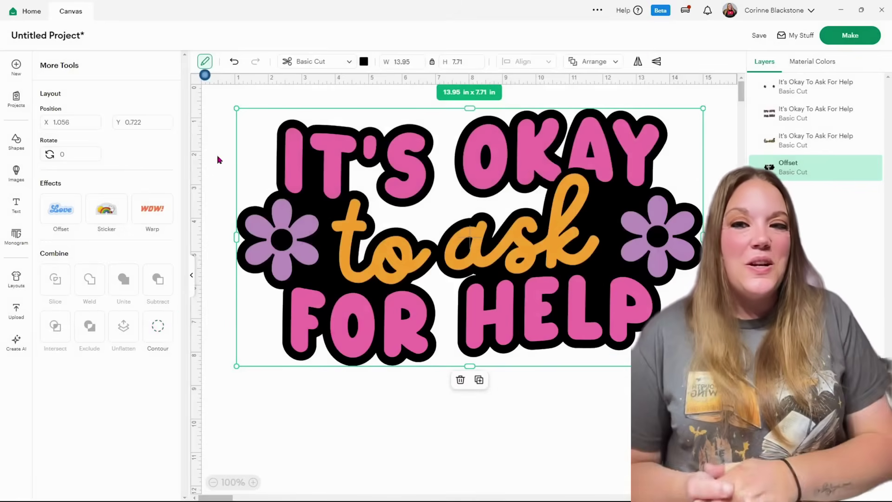
pyautogui.moveTo(225, 144); pyautogui.dragTo(289, 219)
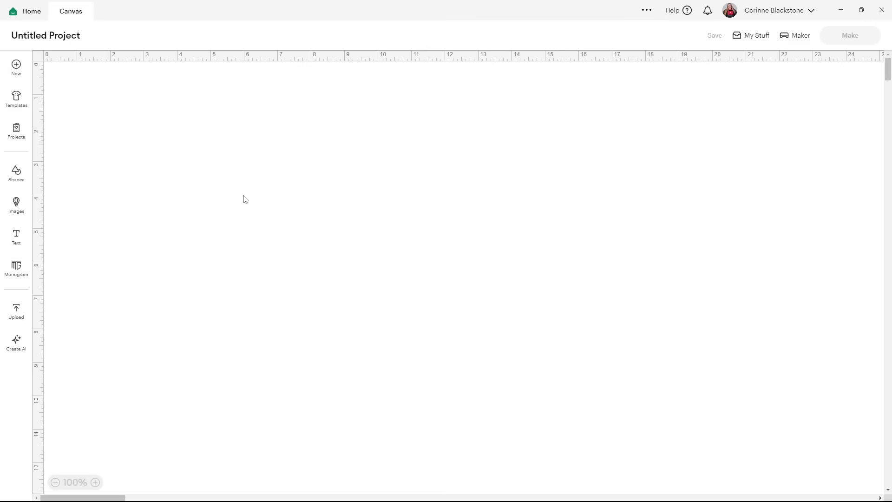
# Step: Insert the cat head wearing sunglasses image near the canvas centre and enlarge it to about 6.33 x 6.09 in
pyautogui.click(8, 200)
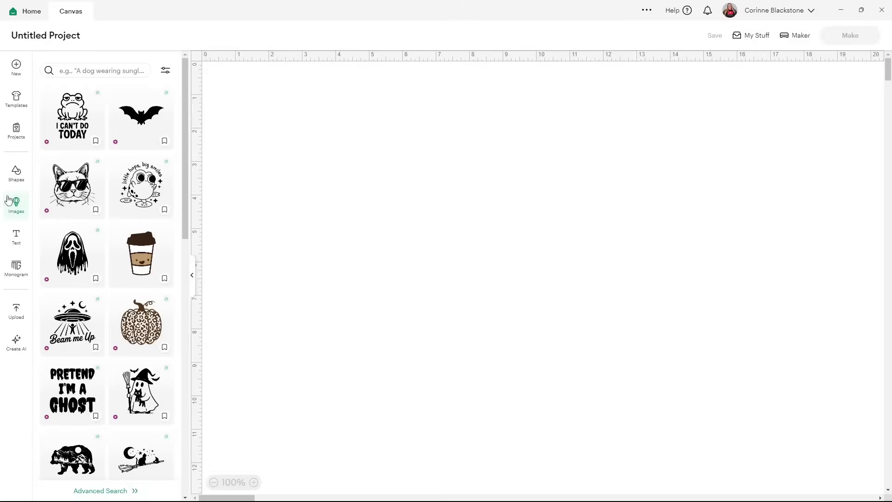
pyautogui.click(76, 190)
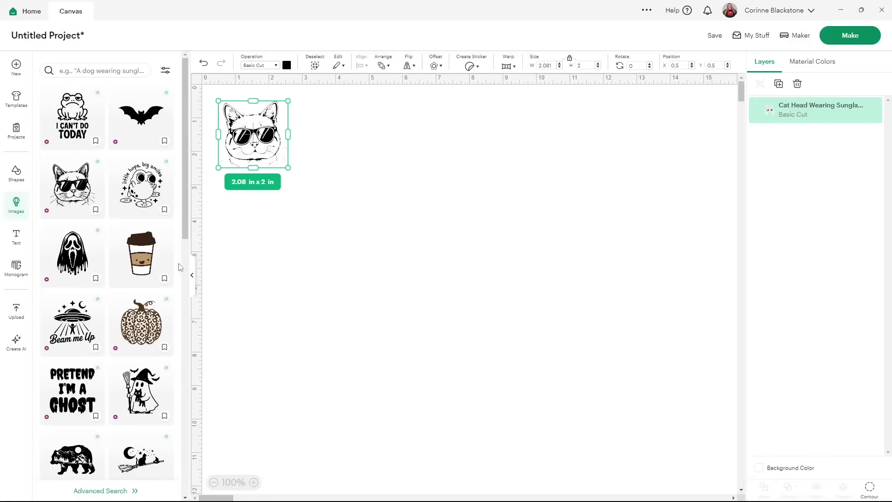
pyautogui.click(191, 275)
pyautogui.moveTo(103, 135); pyautogui.dragTo(371, 280)
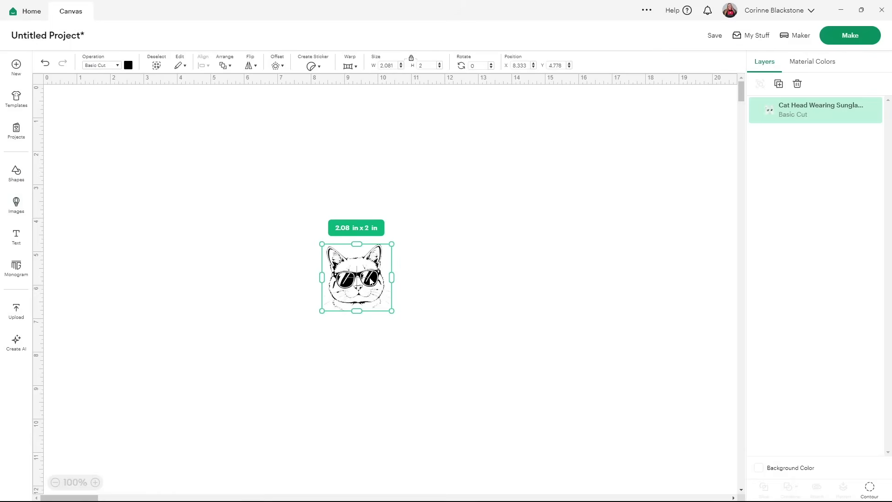
pyautogui.moveTo(392, 310); pyautogui.dragTo(533, 447)
pyautogui.moveTo(471, 393); pyautogui.dragTo(411, 335)
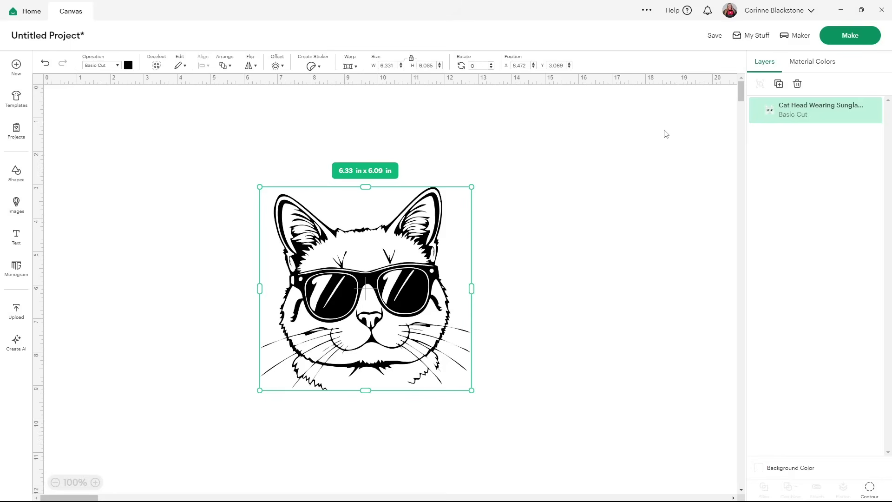
# Step: Switch the Application Experience setting to Beta and apply the change
pyautogui.click(810, 14)
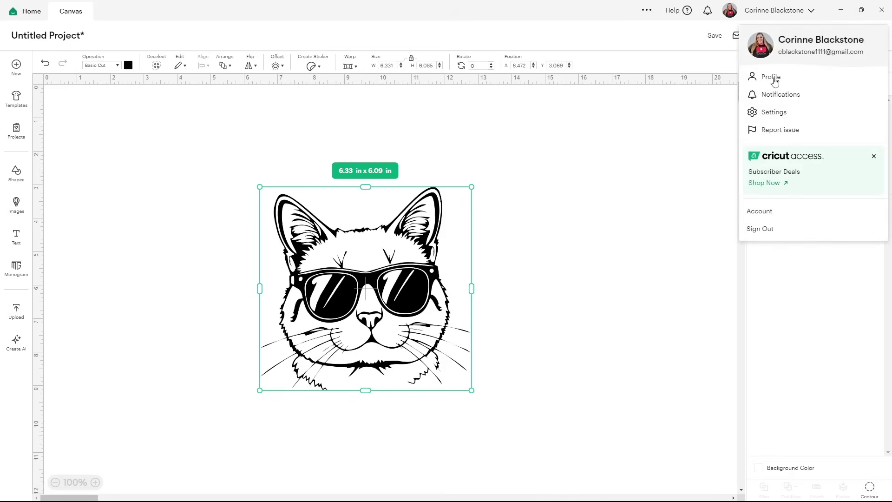
pyautogui.click(764, 114)
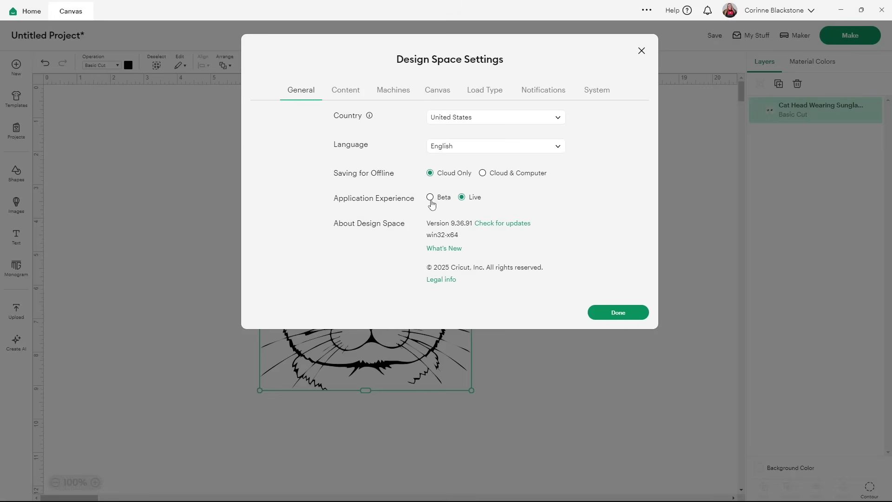
pyautogui.click(430, 198)
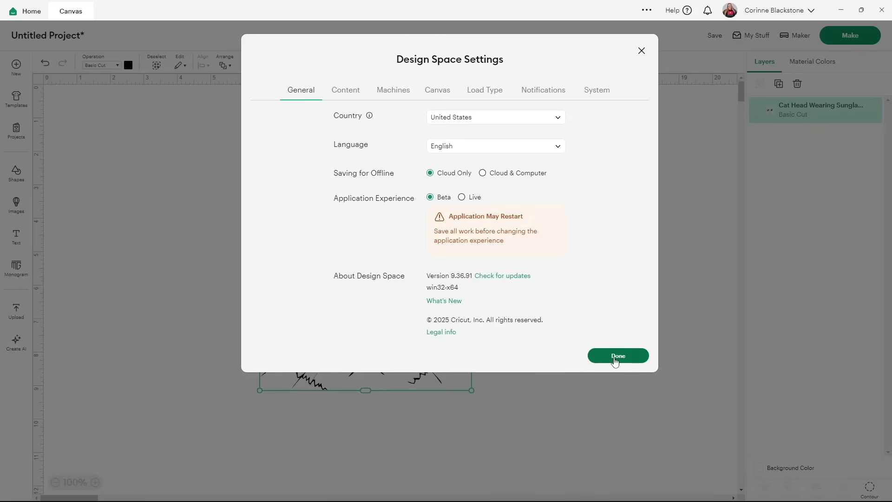
pyautogui.click(616, 359)
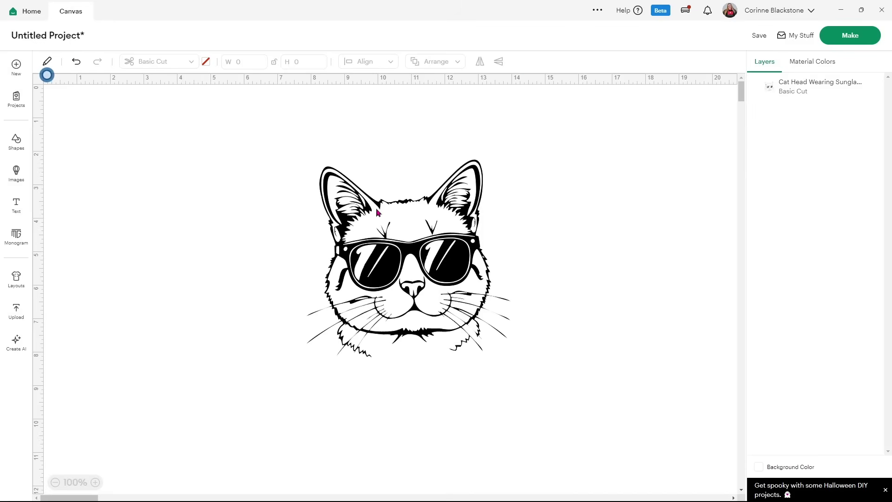
# Step: Dismiss the Halloween projects banner and move the cat image to about X 9.5, Y 2.25
pyautogui.click(378, 211)
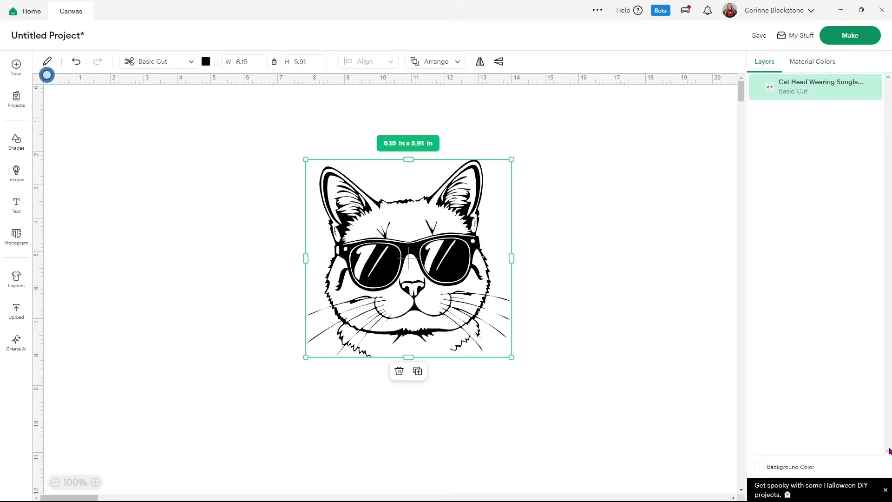
pyautogui.click(885, 490)
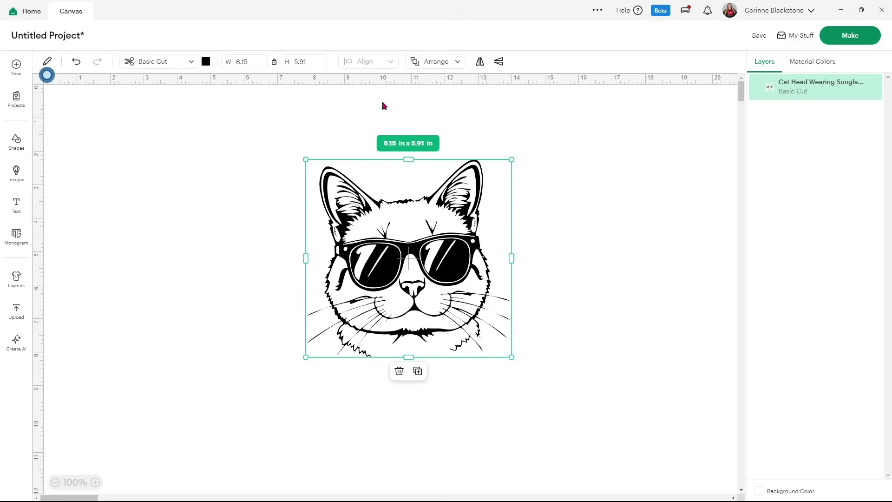
pyautogui.moveTo(393, 226); pyautogui.dragTo(450, 226)
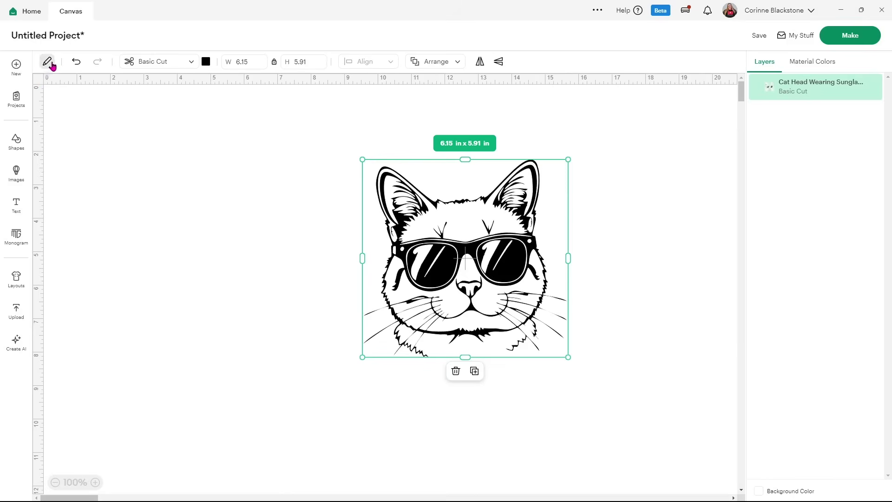
# Step: Show the additional editing tools and move the cat image to about X 0.8, Y 0.4
pyautogui.click(47, 60)
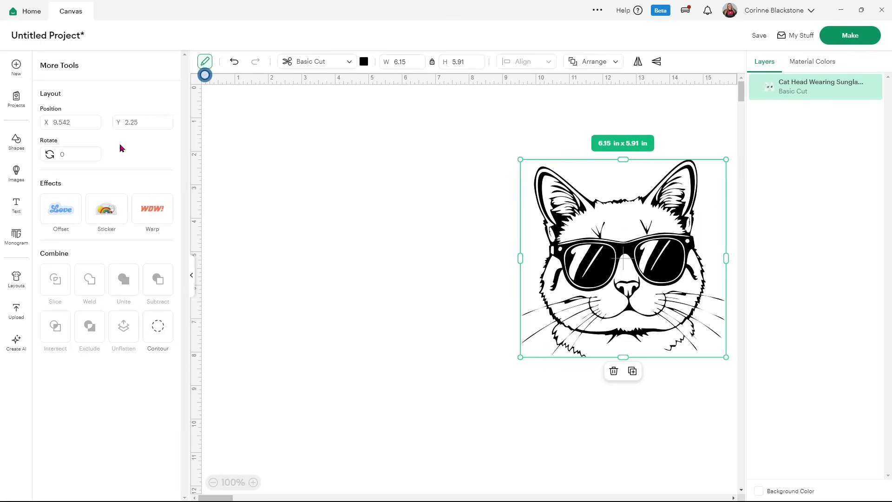
pyautogui.moveTo(638, 248); pyautogui.dragTo(326, 181)
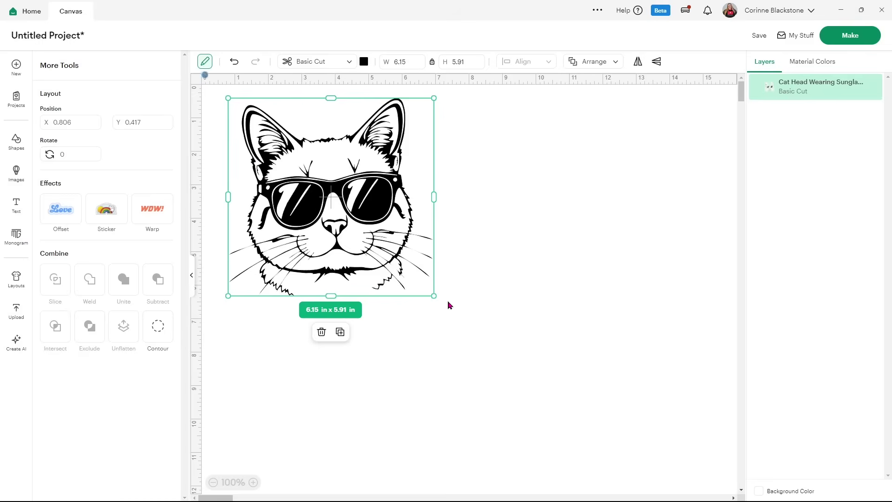
pyautogui.moveTo(440, 297)
pyautogui.mouseDown()
pyautogui.moveTo(351, 343)
pyautogui.moveTo(469, 250)
pyautogui.moveTo(419, 317)
pyautogui.moveTo(444, 299)
pyautogui.mouseUp()
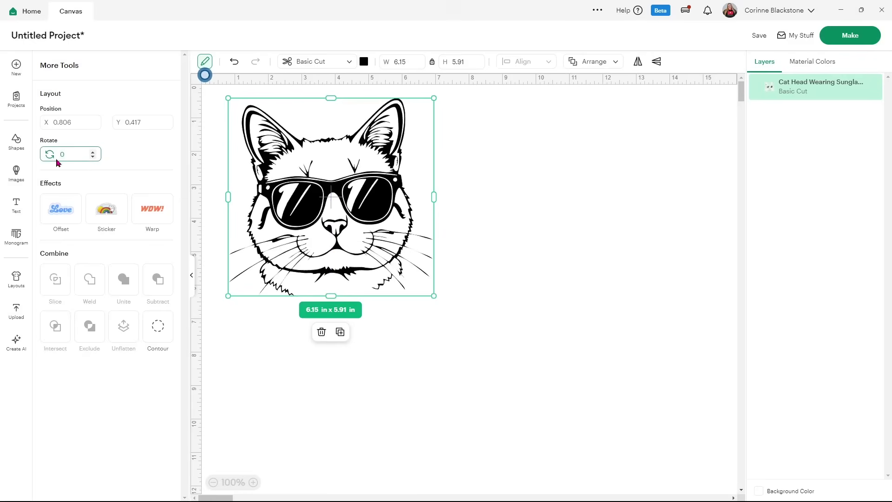
# Step: Try rotating the cat image to 90 degrees
pyautogui.write('0')
pyautogui.press('Return')
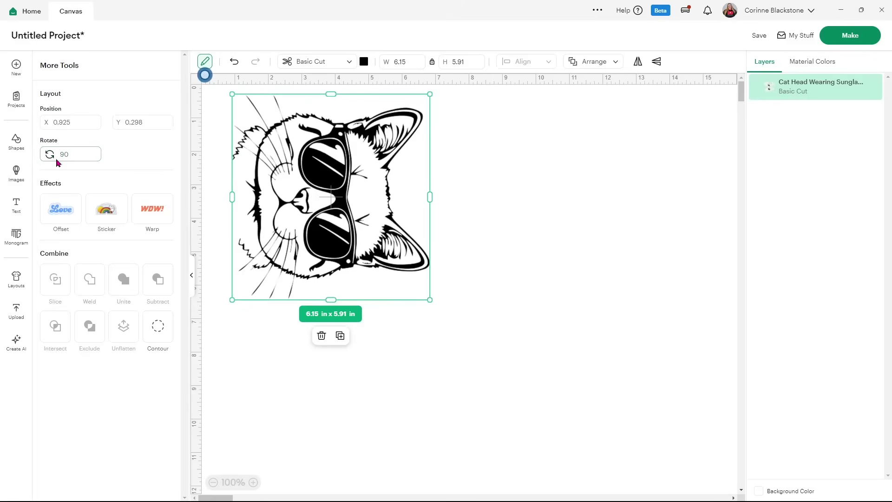
pyautogui.hotkey('ctrl', 'z')
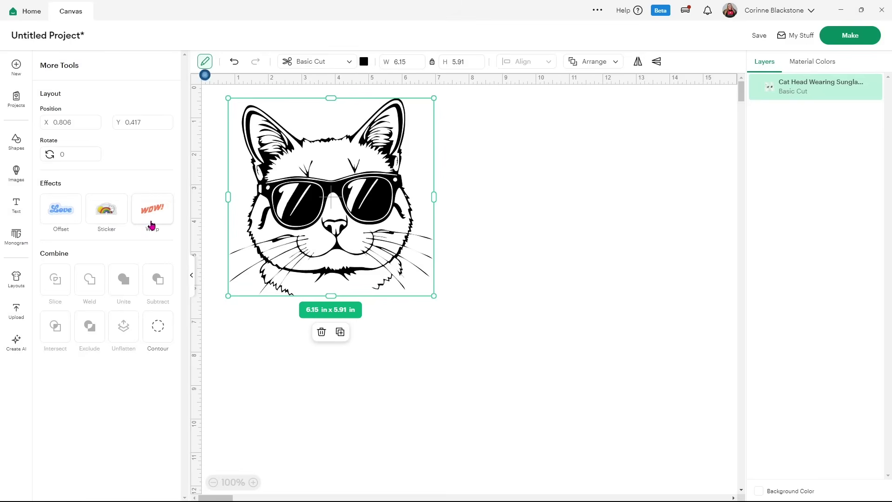
# Step: Try warp style 5 on the cat image and move the warped image to about X 6.5, Y 1.9
pyautogui.click(152, 221)
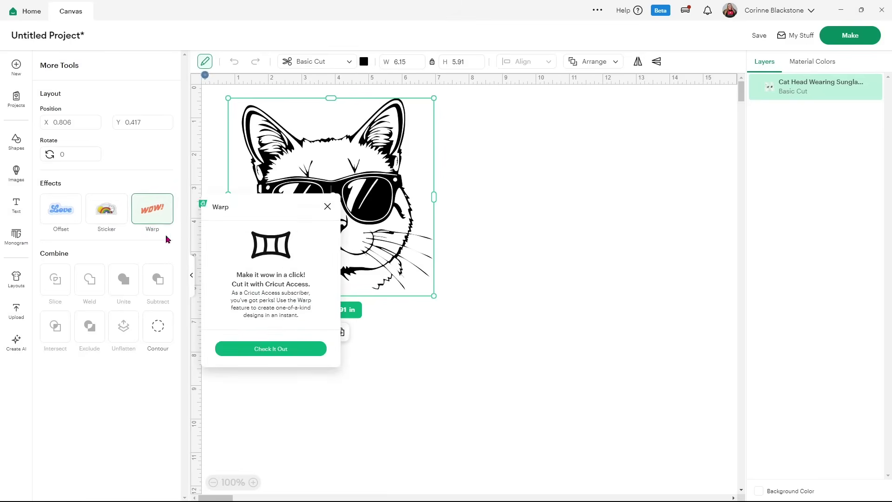
pyautogui.click(268, 347)
pyautogui.click(267, 295)
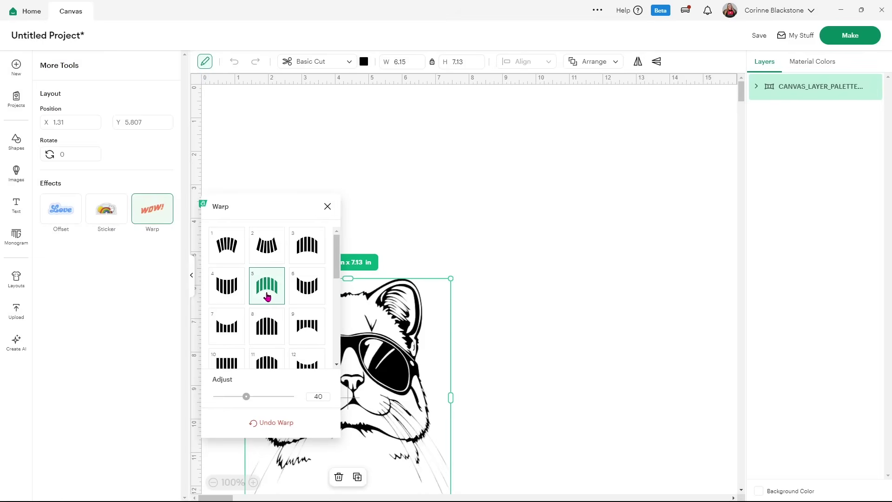
pyautogui.moveTo(425, 318); pyautogui.dragTo(603, 208)
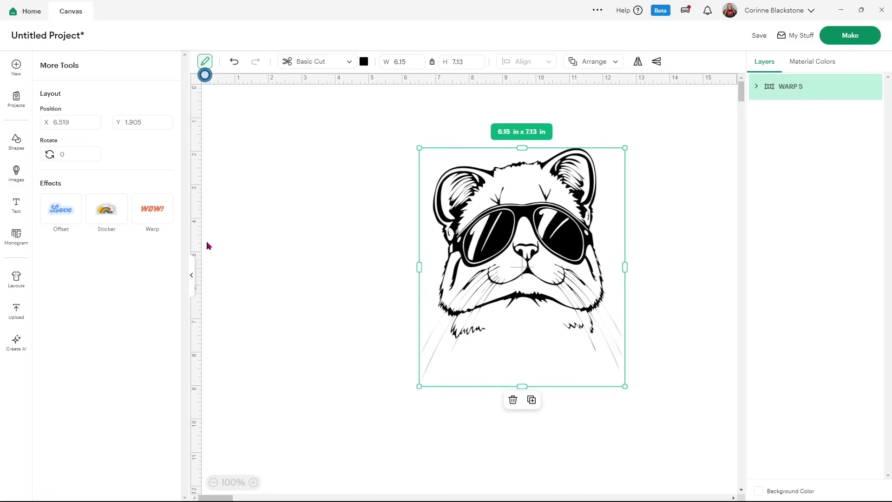
# Step: Try several other warp styles on the cat image, including 9, 8 and 7, and remove the warp
pyautogui.click(161, 208)
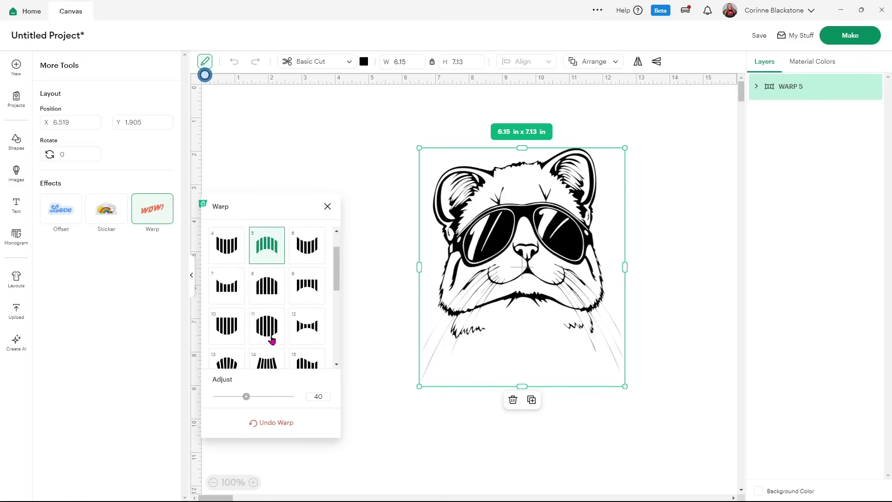
pyautogui.click(267, 361)
pyautogui.click(311, 303)
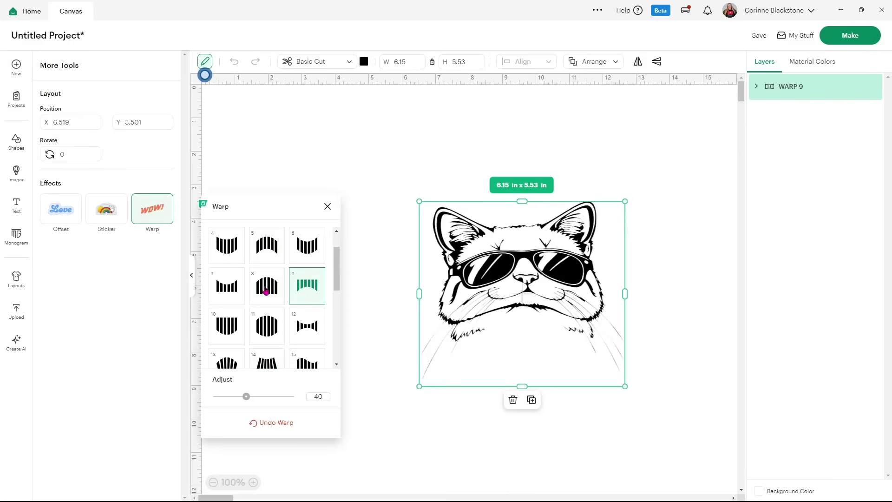
pyautogui.click(262, 287)
pyautogui.click(235, 288)
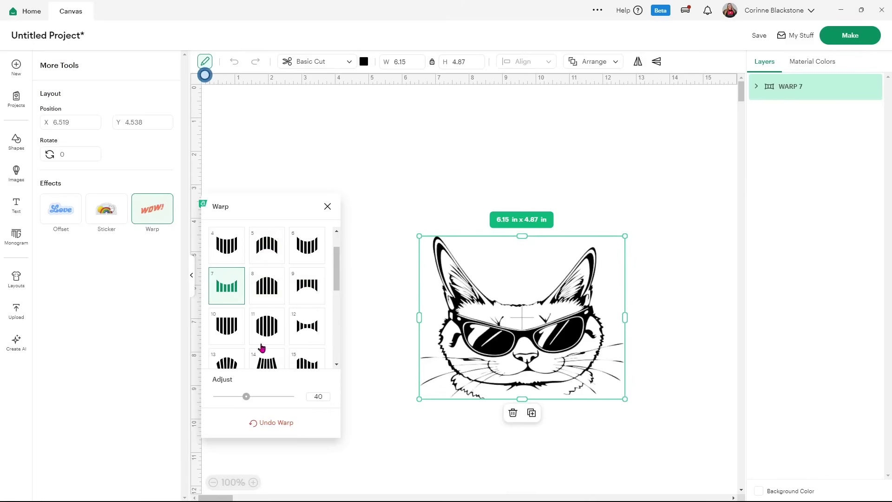
pyautogui.click(272, 422)
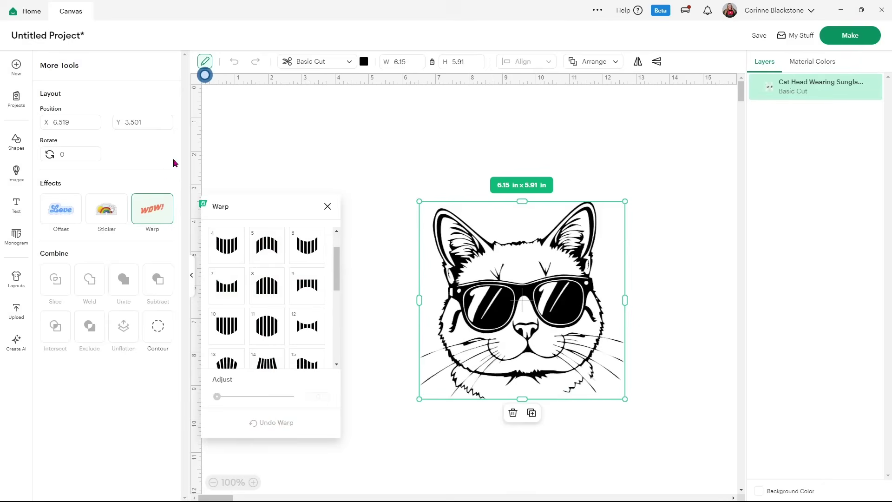
pyautogui.click(165, 171)
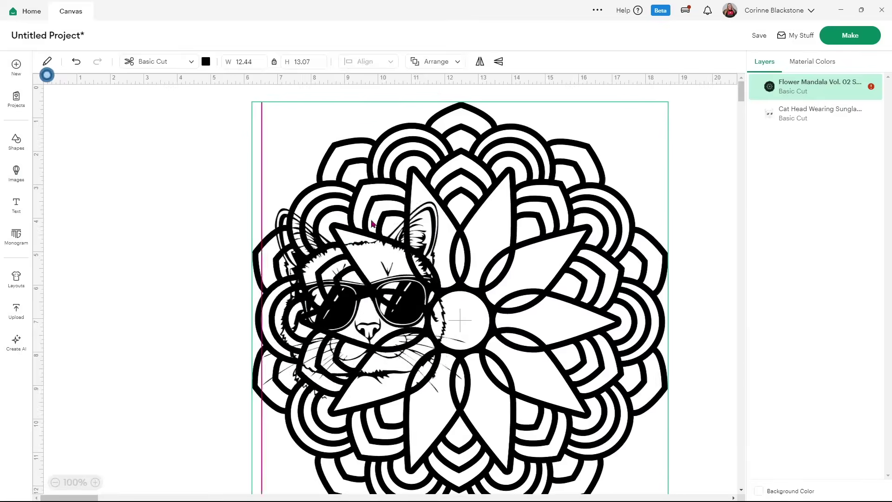
# Step: Separate the overlapping images by moving the cat toward the canvas's left edge and repositioning the flower mandala beside it
pyautogui.moveTo(452, 314); pyautogui.dragTo(574, 315)
pyautogui.moveTo(290, 269); pyautogui.dragTo(98, 236)
pyautogui.moveTo(570, 314); pyautogui.dragTo(444, 303)
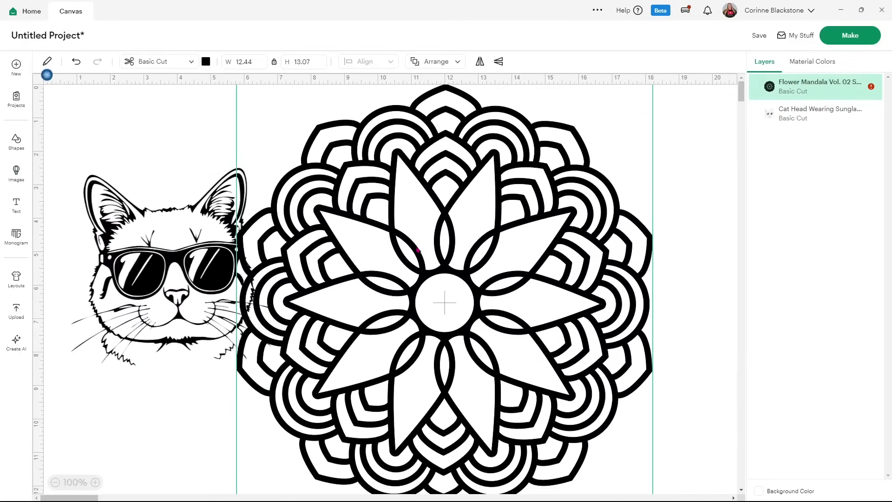
# Step: Scale the flower mandala down to about 6.05 × 6.36 in and arrange it beside the cat image at about X 10.5, Y 1.7
pyautogui.moveTo(652, 86); pyautogui.dragTo(440, 309)
pyautogui.moveTo(331, 400); pyautogui.dragTo(498, 241)
pyautogui.moveTo(173, 268); pyautogui.dragTo(292, 282)
pyautogui.moveTo(493, 241); pyautogui.dragTo(484, 245)
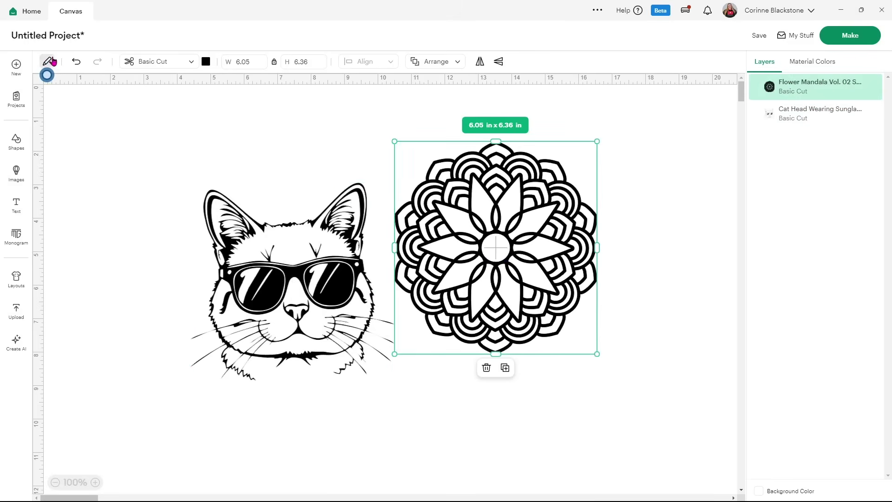
# Step: Try warp style 5 on the flower mandala, then delete the warped mandala from the canvas
pyautogui.click(46, 61)
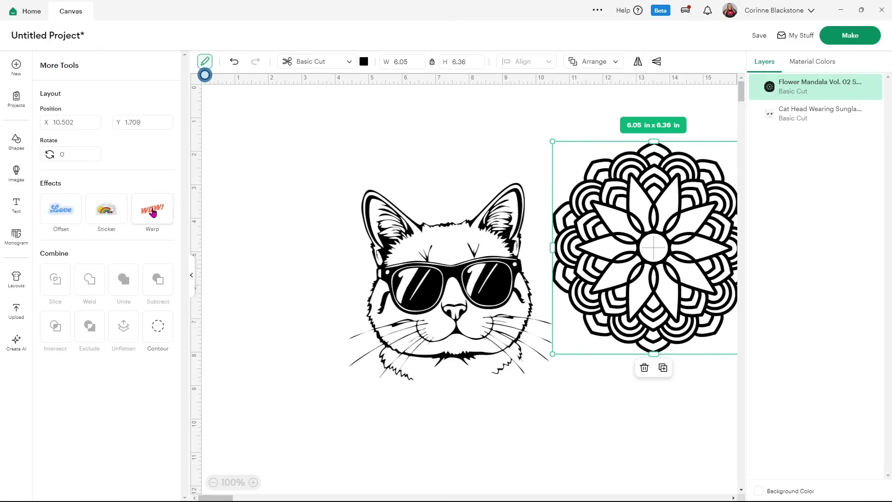
pyautogui.click(152, 208)
pyautogui.click(272, 285)
pyautogui.moveTo(672, 145); pyautogui.dragTo(616, 181)
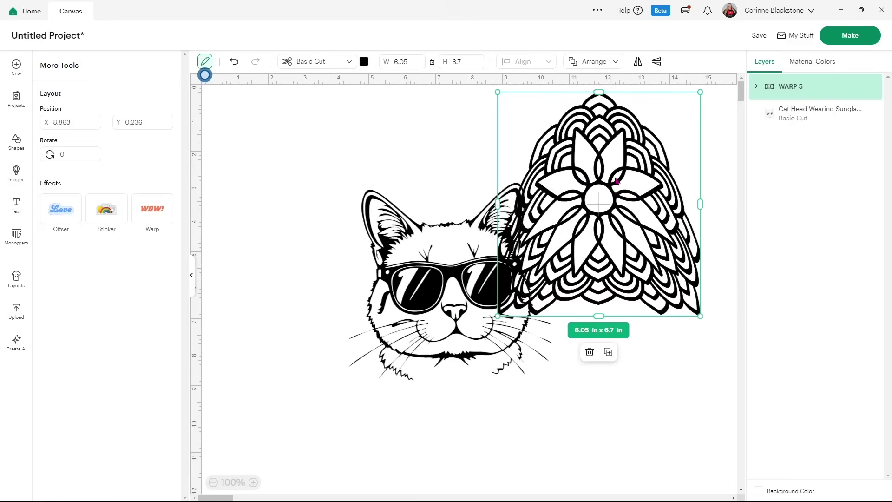
pyautogui.press('Delete')
# Step: Add an outward offset of 0.25 in with rounded corners around the cat image
pyautogui.click(429, 251)
pyautogui.moveTo(429, 251); pyautogui.dragTo(429, 250)
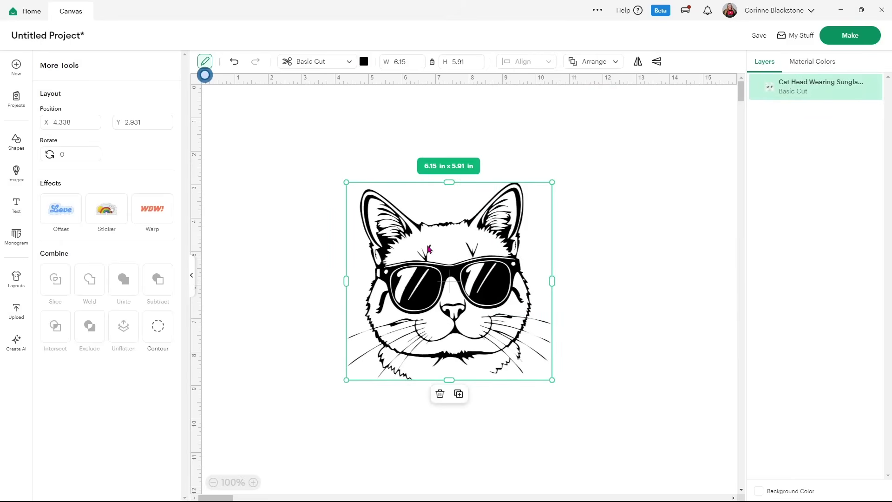
pyautogui.click(68, 218)
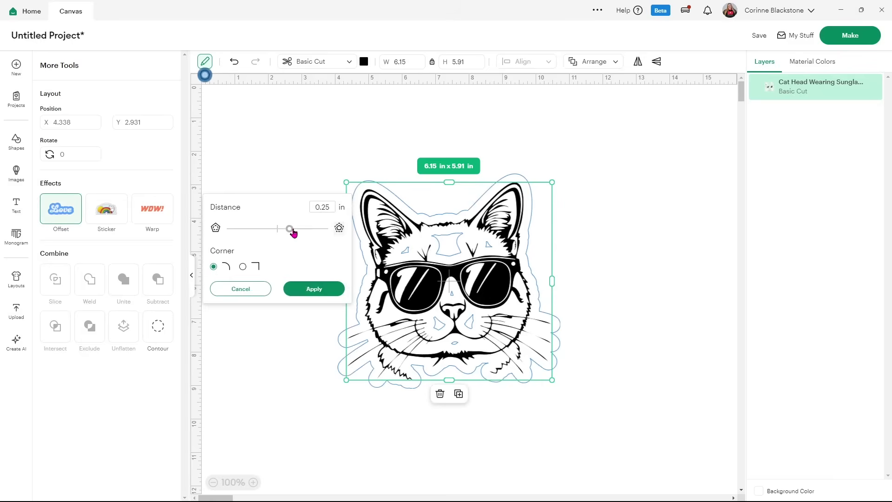
pyautogui.click(312, 287)
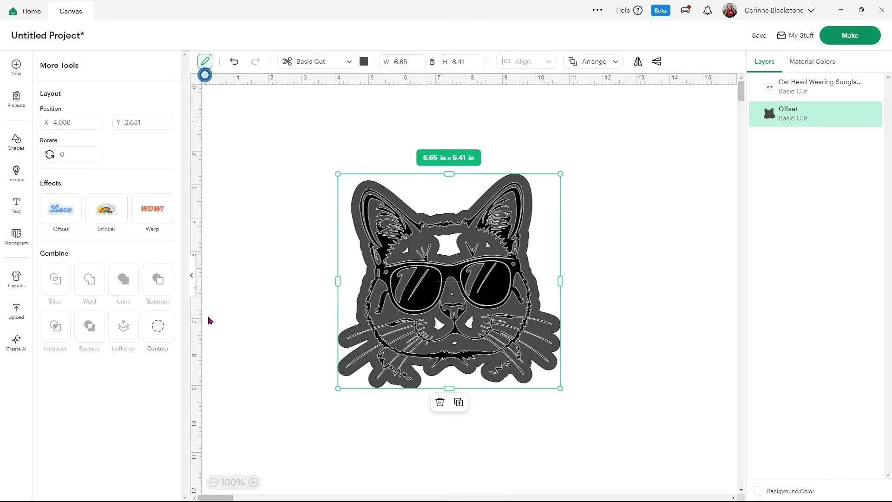
# Step: Hide all inner contours of the cat's offset layer so that it becomes a solid shape
pyautogui.click(159, 330)
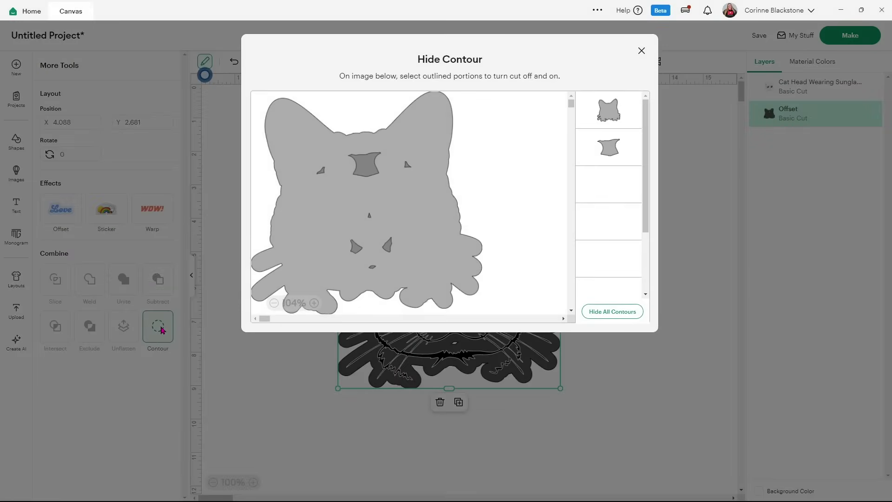
pyautogui.click(641, 51)
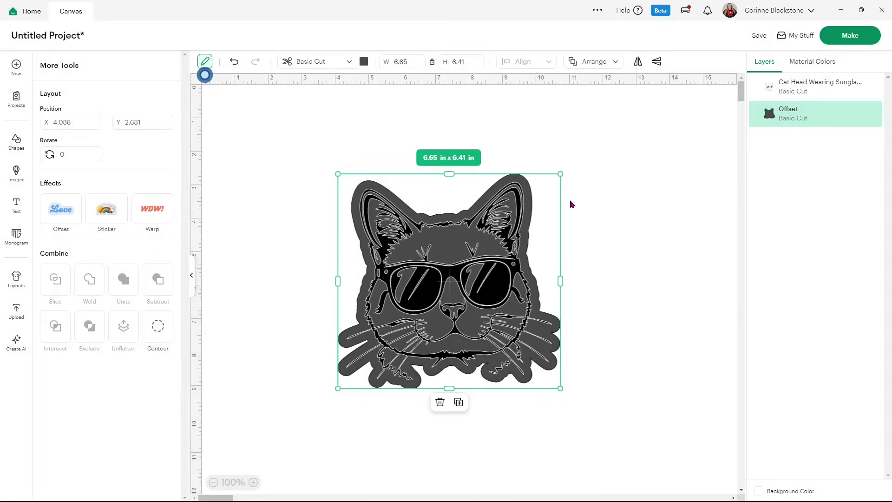
pyautogui.click(344, 149)
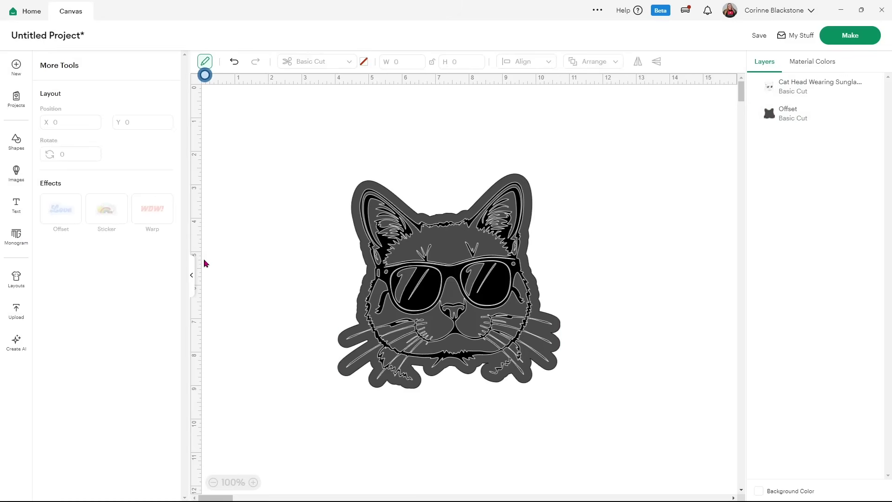
pyautogui.click(192, 275)
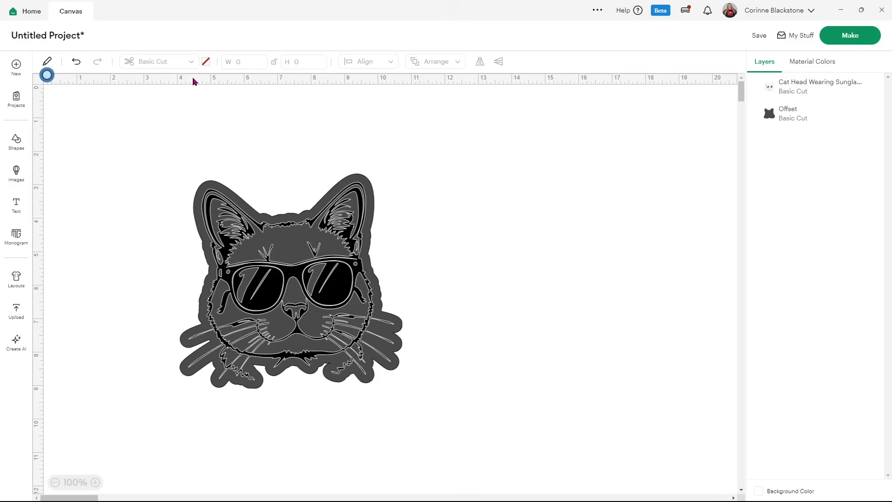
pyautogui.click(47, 61)
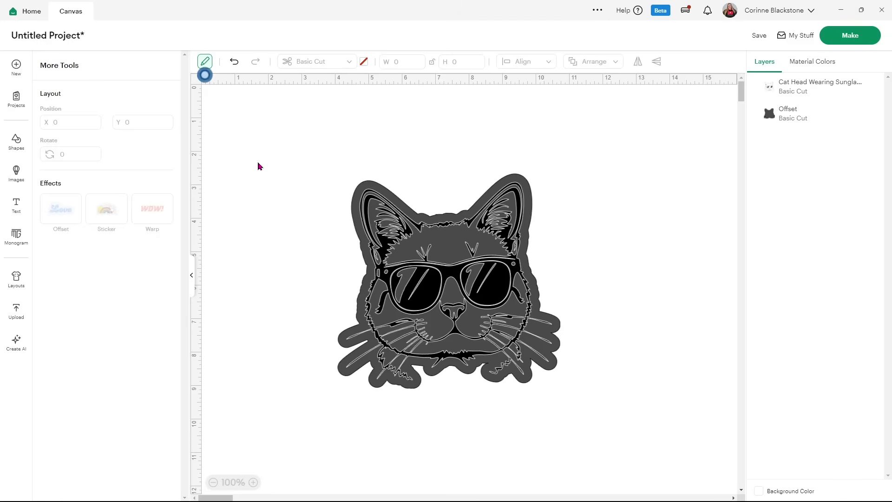
pyautogui.rightClick(319, 140)
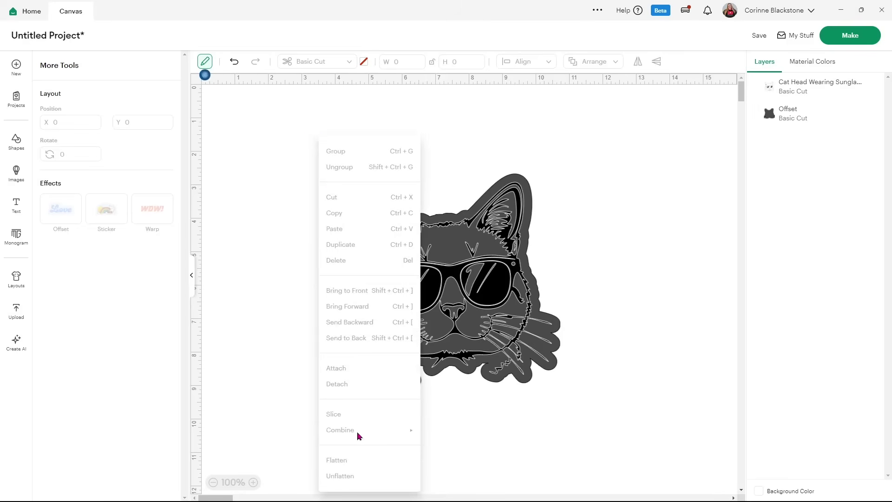
pyautogui.click(675, 173)
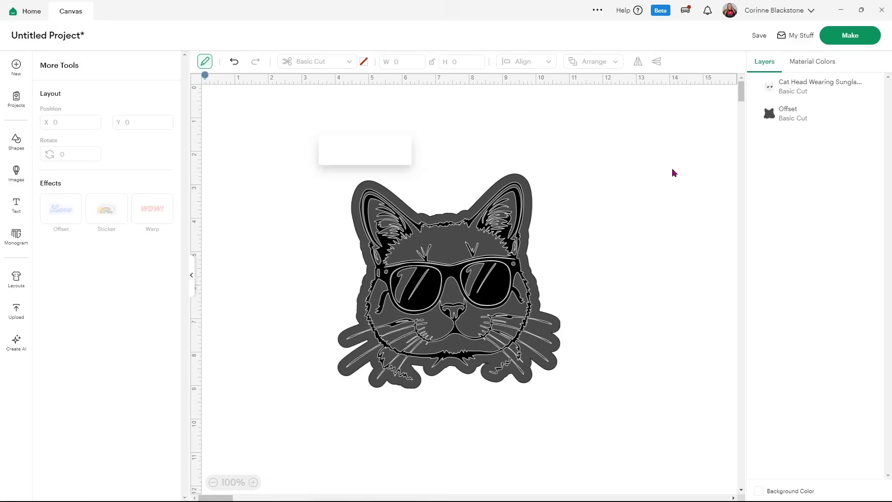
# Step: Slice the cat image and its offset layer with each other
pyautogui.click(817, 90)
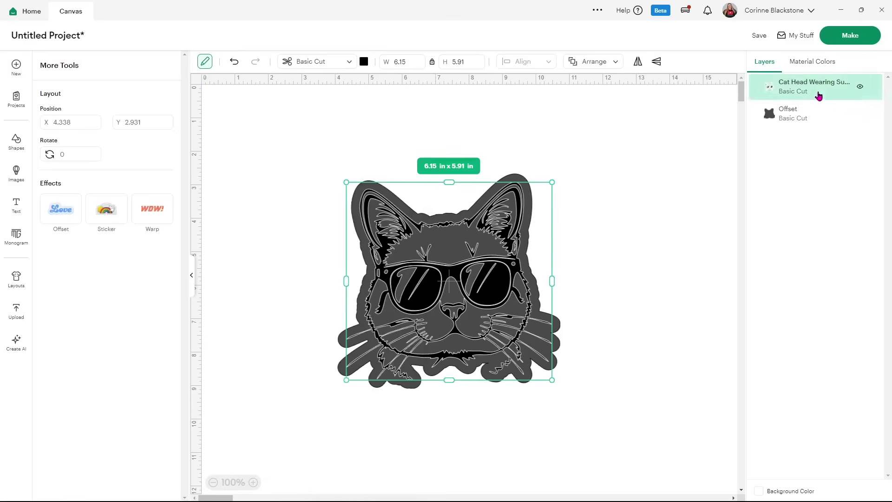
pyautogui.click(815, 119)
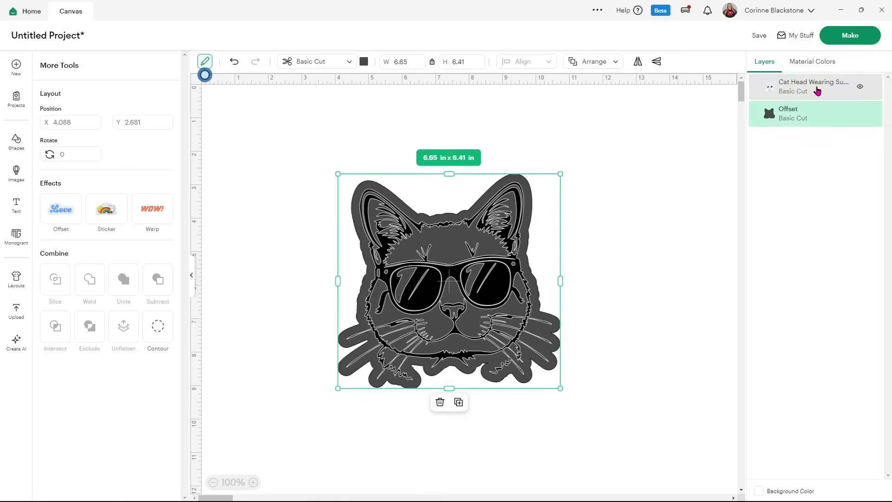
pyautogui.keyDown('shift'); pyautogui.click(817, 89); pyautogui.keyUp('shift')
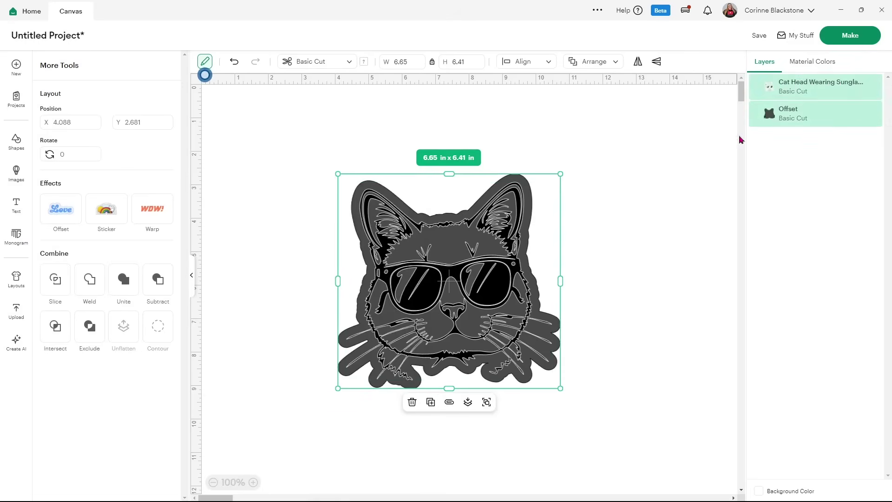
pyautogui.click(630, 147)
pyautogui.moveTo(291, 123); pyautogui.dragTo(621, 419)
pyautogui.click(56, 284)
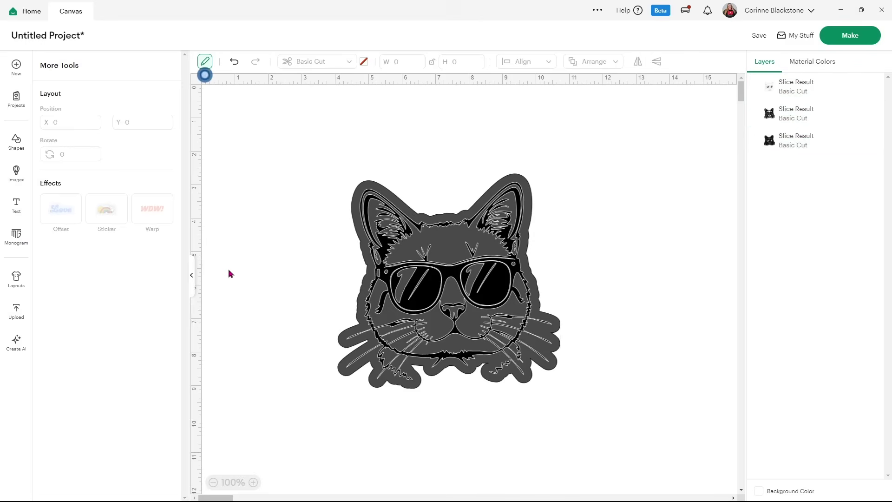
# Step: Separate the three slice results by spreading them apart on the canvas, with the black cat placed below the other two
pyautogui.moveTo(409, 274); pyautogui.dragTo(590, 215)
pyautogui.moveTo(446, 261); pyautogui.dragTo(326, 356)
pyautogui.moveTo(478, 278); pyautogui.dragTo(419, 181)
pyautogui.moveTo(409, 353); pyautogui.dragTo(525, 353)
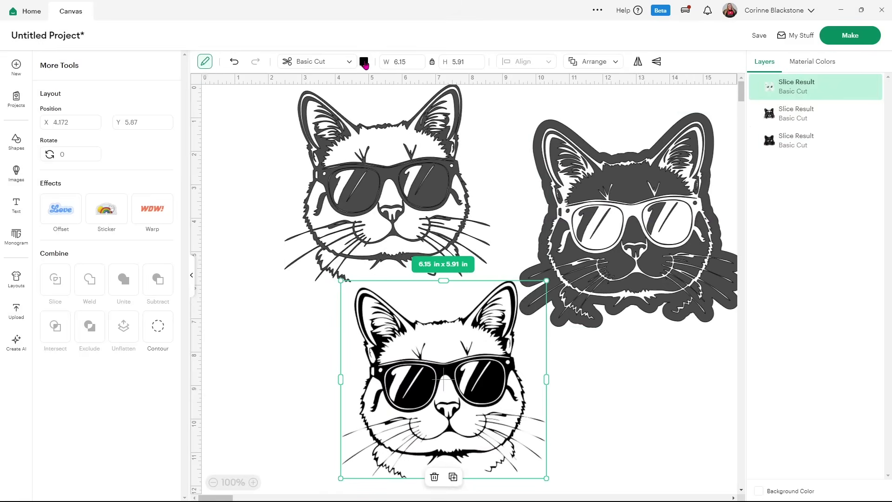
# Step: Recolor the black cat slice light blue and the cat-shaped offset slice light lavender
pyautogui.click(364, 62)
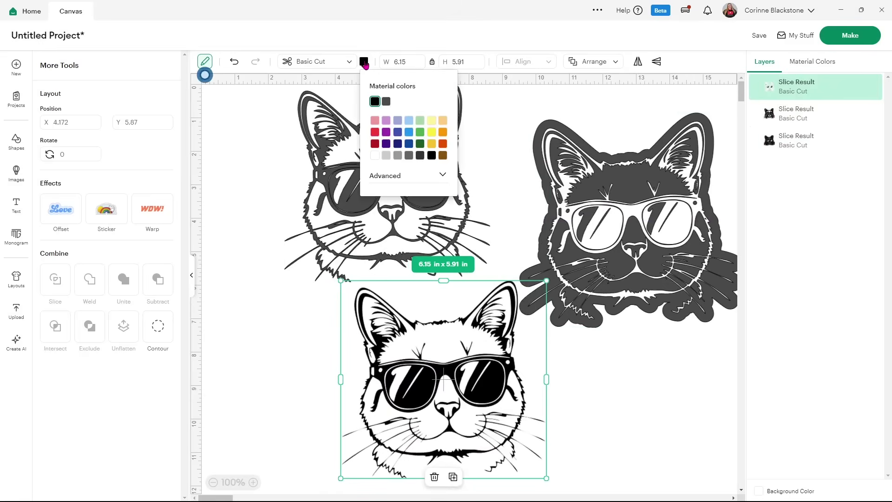
pyautogui.click(409, 120)
pyautogui.click(627, 218)
pyautogui.click(363, 61)
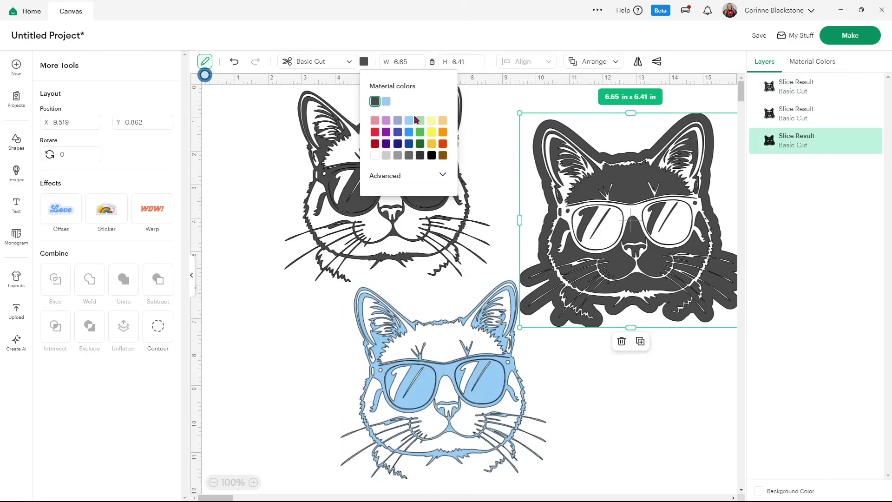
pyautogui.click(398, 121)
pyautogui.click(273, 300)
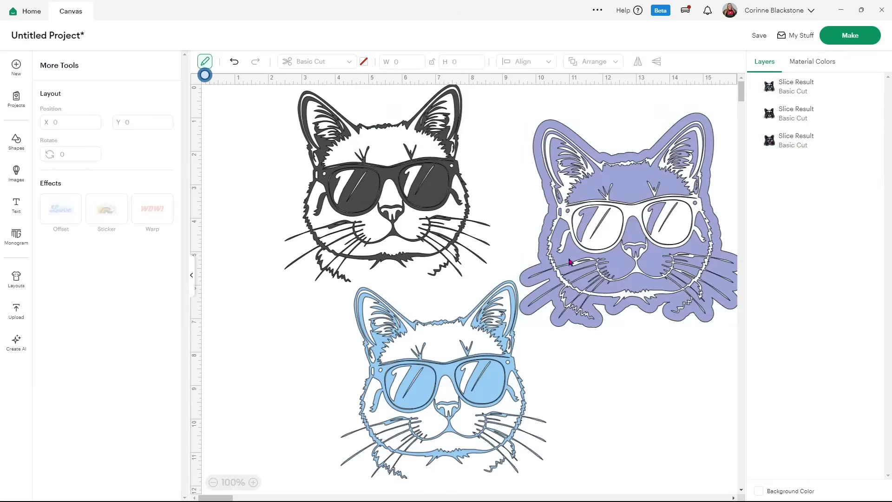
# Step: Show the project's material colors and hide all contours of the new offset behind the lavender cat
pyautogui.click(826, 63)
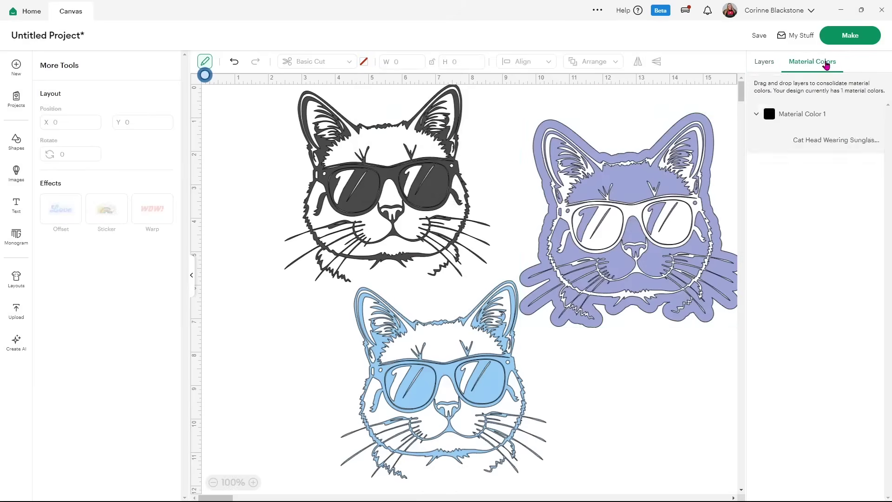
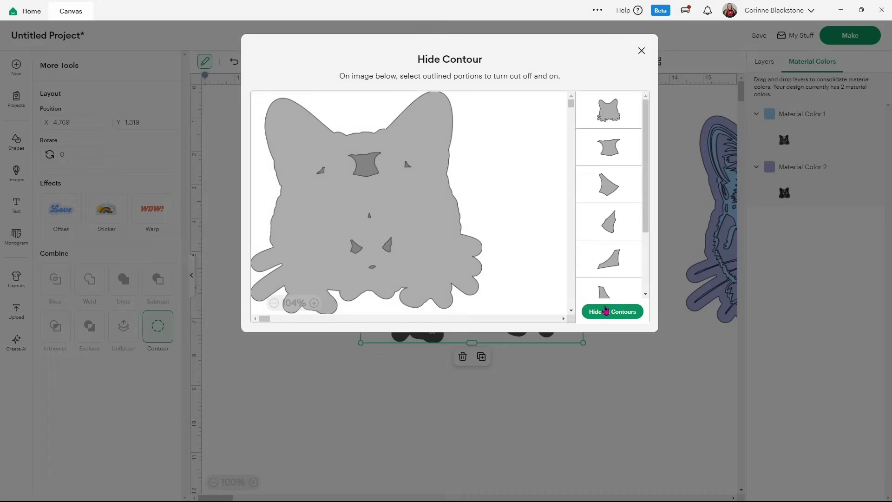
pyautogui.click(604, 311)
pyautogui.click(642, 50)
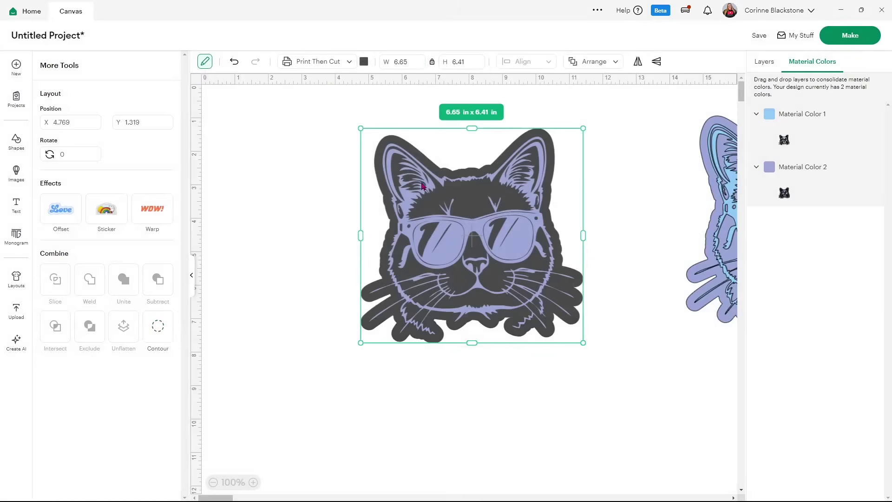
# Step: Flatten the lavender cat and its dark offset into one Print Then Cut layer
pyautogui.click(285, 165)
pyautogui.moveTo(307, 135); pyautogui.dragTo(492, 279)
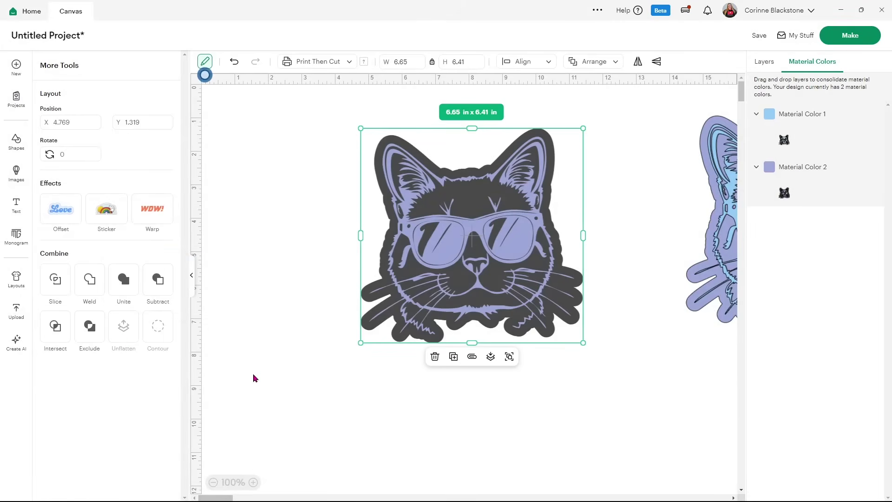
pyautogui.click(765, 63)
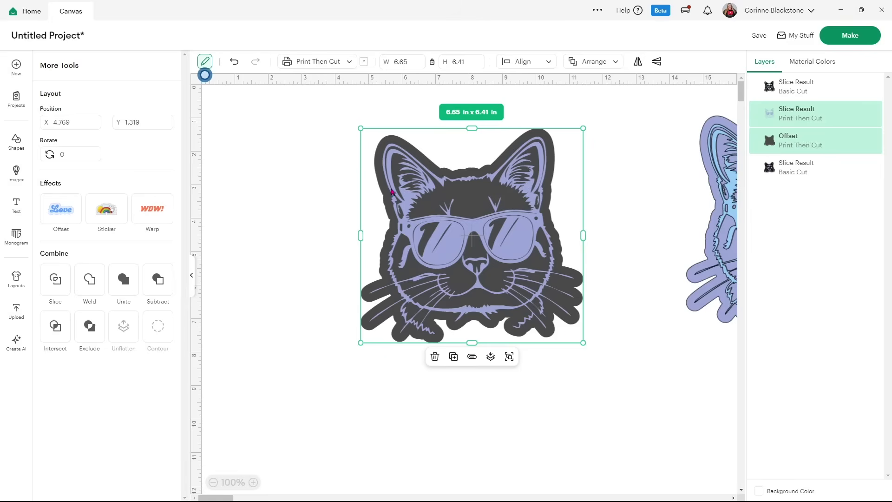
pyautogui.rightClick(435, 200)
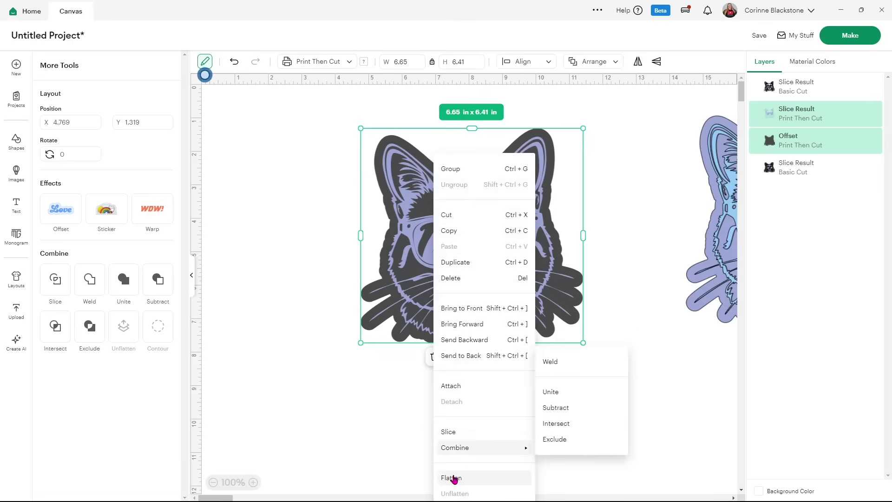
pyautogui.click(454, 479)
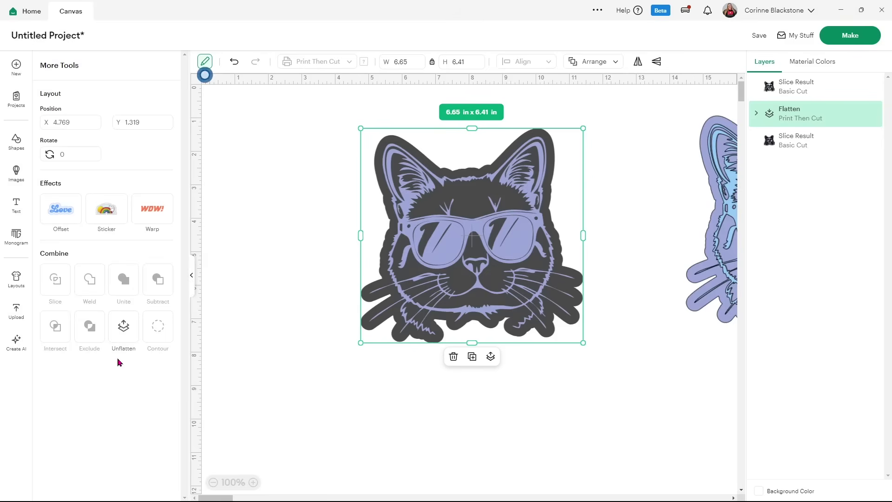
# Step: Unflatten the lavender cat and its offset back into separate layers
pyautogui.rightClick(453, 238)
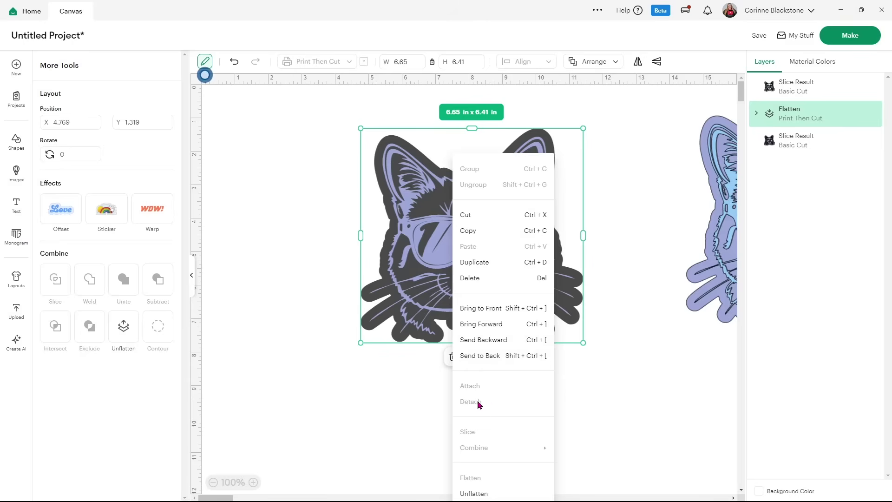
pyautogui.click(375, 231)
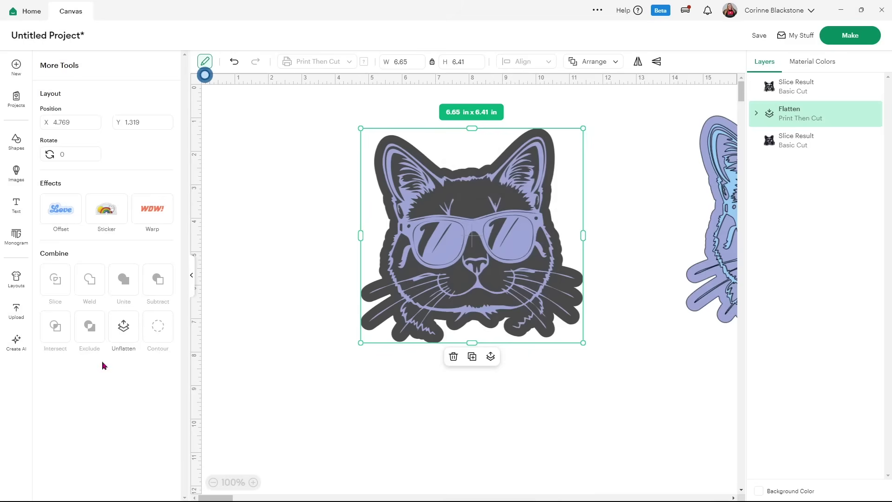
pyautogui.click(124, 328)
pyautogui.click(230, 327)
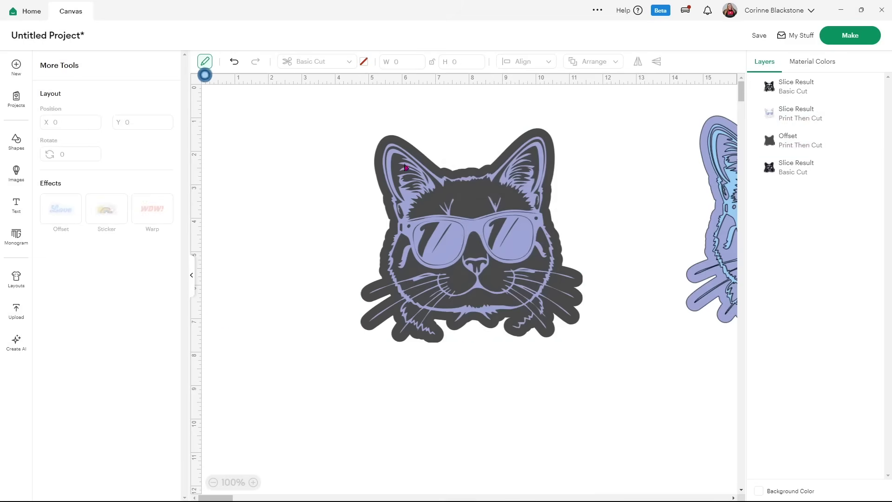
# Step: Attach the lavender cat and its dark offset to each other
pyautogui.moveTo(398, 180); pyautogui.dragTo(592, 349)
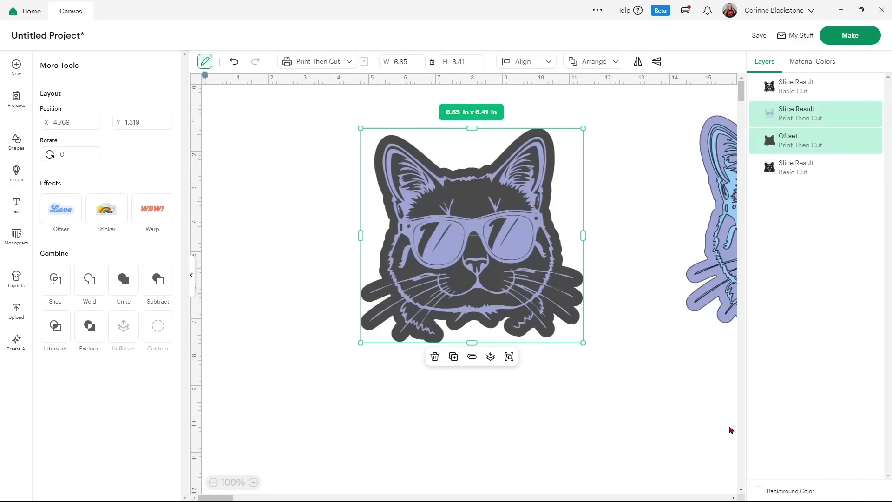
pyautogui.rightClick(458, 236)
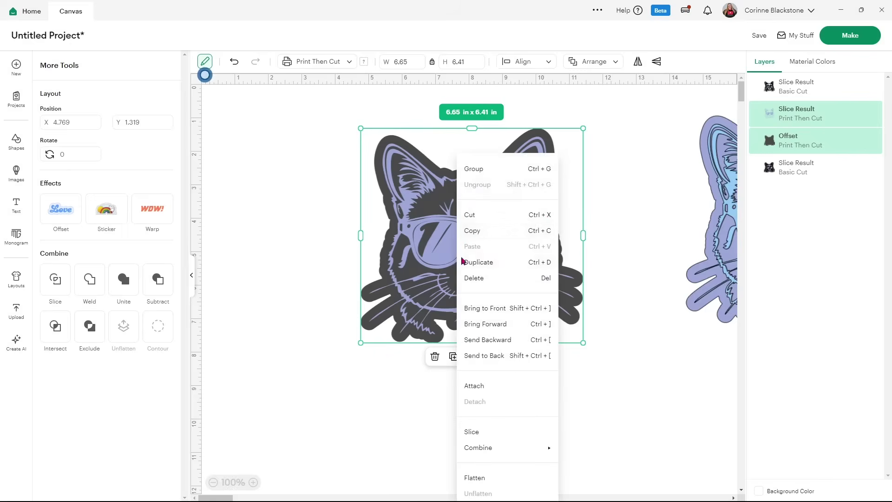
pyautogui.click(473, 385)
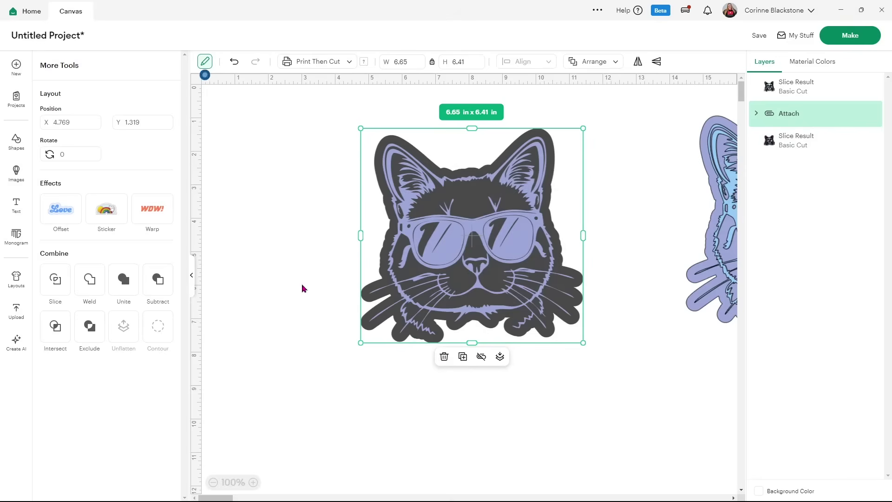
# Step: Hide the editing tools and move all the cat images together beyond the 20 in mark to clear the visible canvas
pyautogui.click(194, 275)
pyautogui.moveTo(382, 256); pyautogui.dragTo(827, 446)
pyautogui.moveTo(462, 144); pyautogui.dragTo(656, 220)
pyautogui.moveTo(592, 200); pyautogui.dragTo(785, 272)
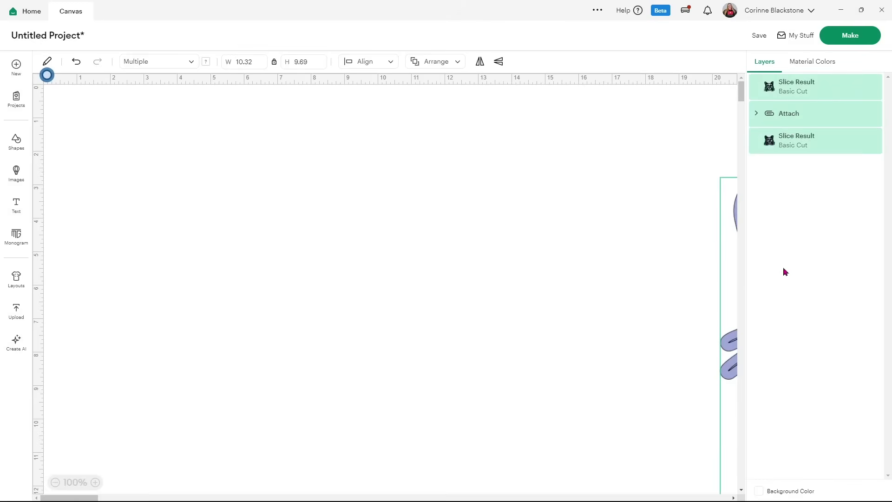
# Step: Add a first name as text, enlarge it to about 11.03 × 2.83 in, and place it in the empty canvas area
pyautogui.click(96, 192)
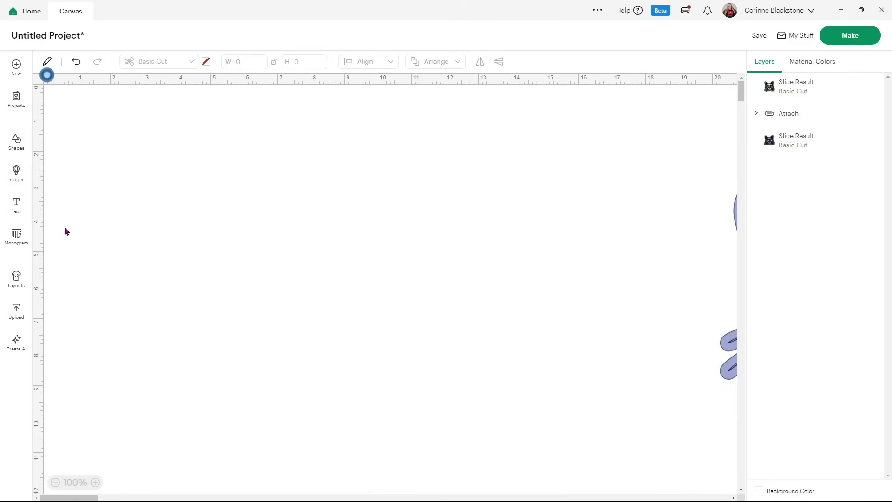
pyautogui.click(17, 206)
pyautogui.write('Corinne')
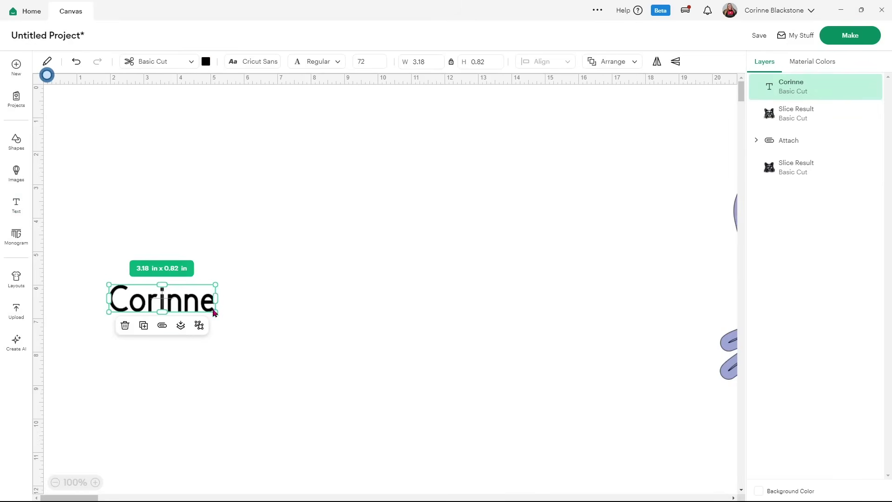
pyautogui.moveTo(216, 311); pyautogui.dragTo(458, 377)
pyautogui.moveTo(328, 370); pyautogui.dragTo(497, 285)
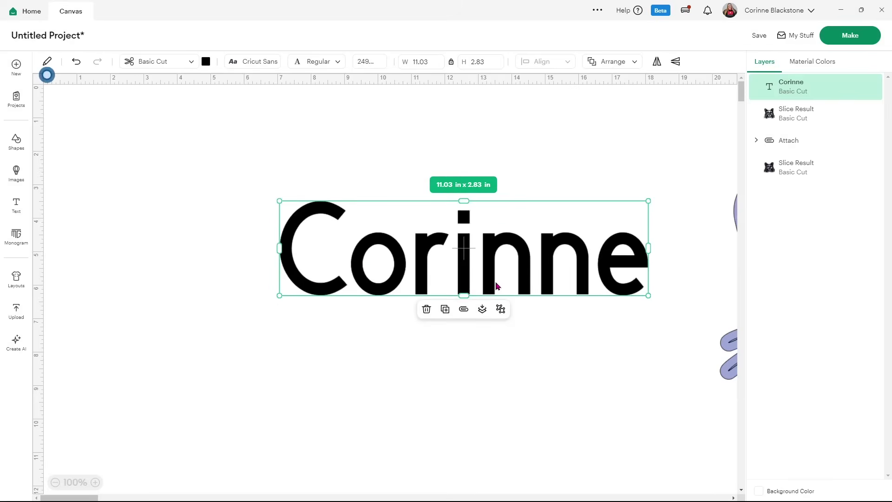
# Step: Browse the Cricut fonts for the name text, narrow them to the Sports category, and examine the available font filters
pyautogui.click(255, 62)
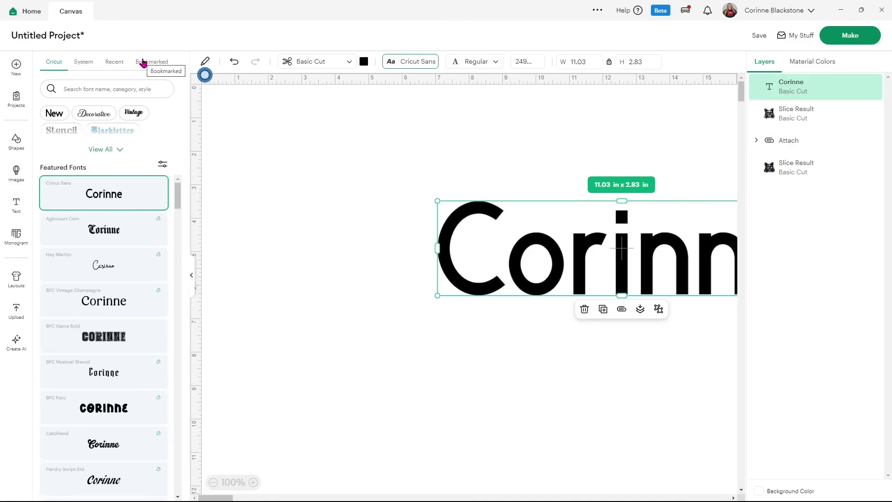
pyautogui.click(101, 149)
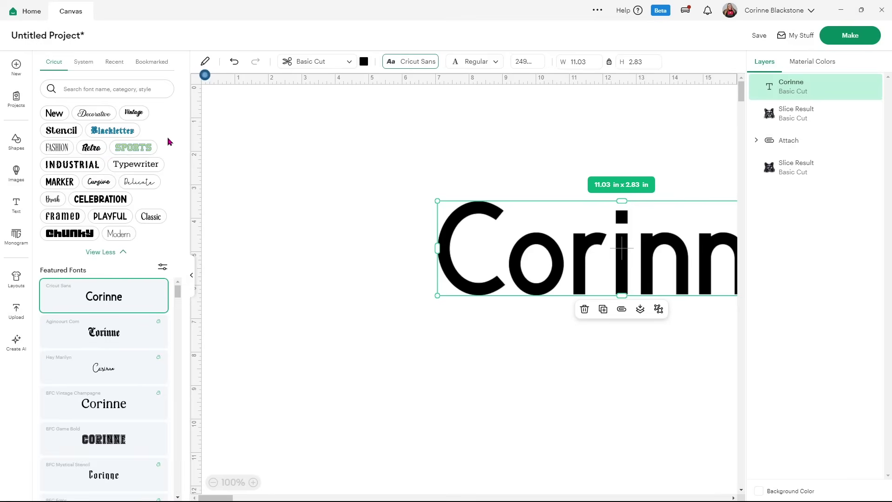
pyautogui.click(141, 148)
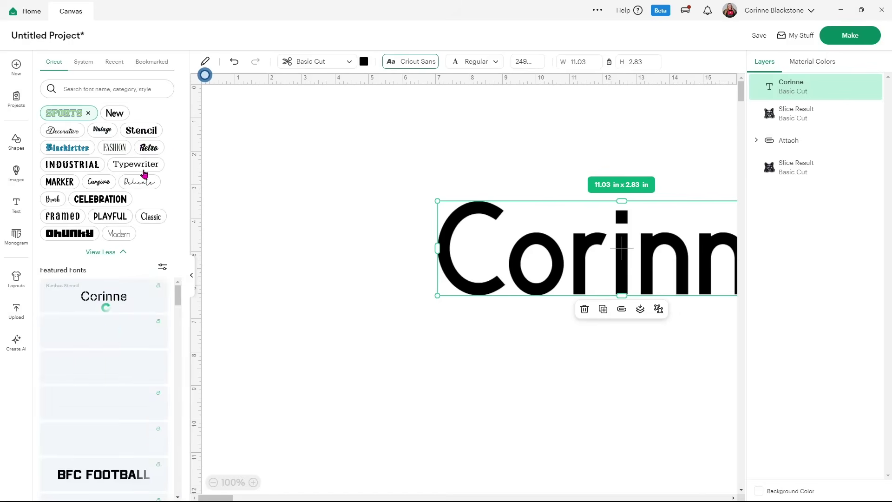
pyautogui.scroll(-3, 106, 350)
pyautogui.scroll(-10, 105, 348)
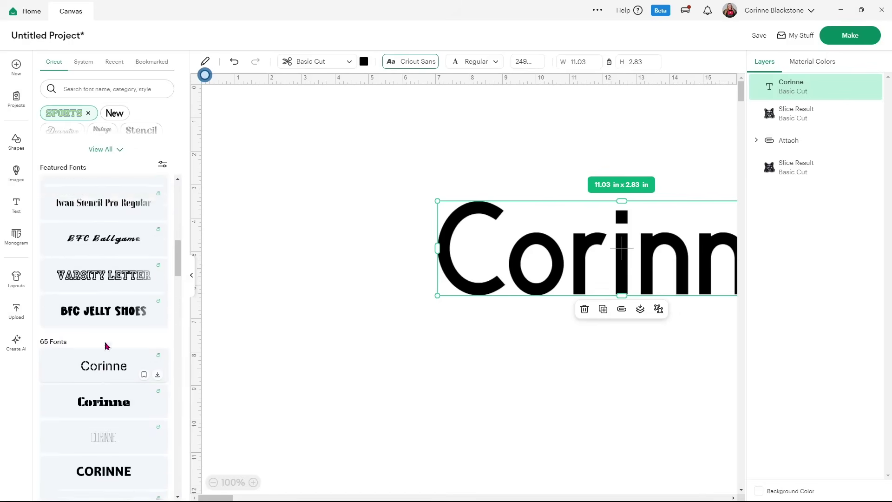
pyautogui.scroll(10, 105, 348)
pyautogui.click(162, 165)
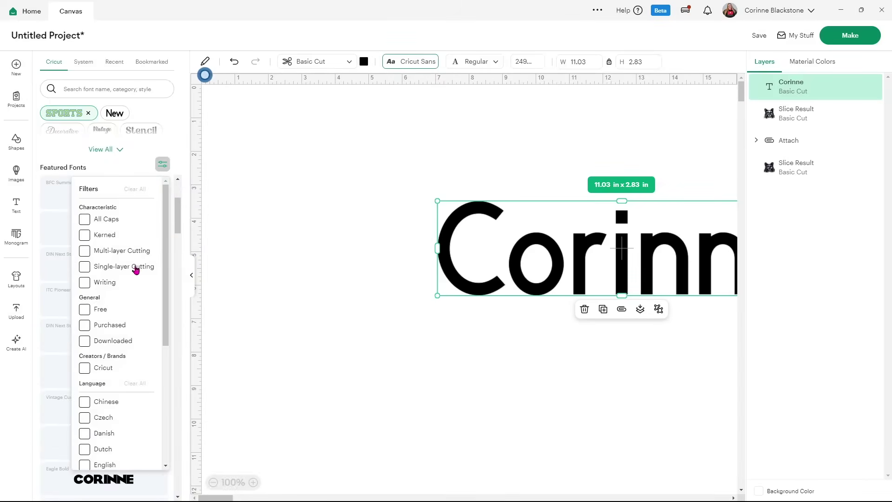
pyautogui.click(163, 165)
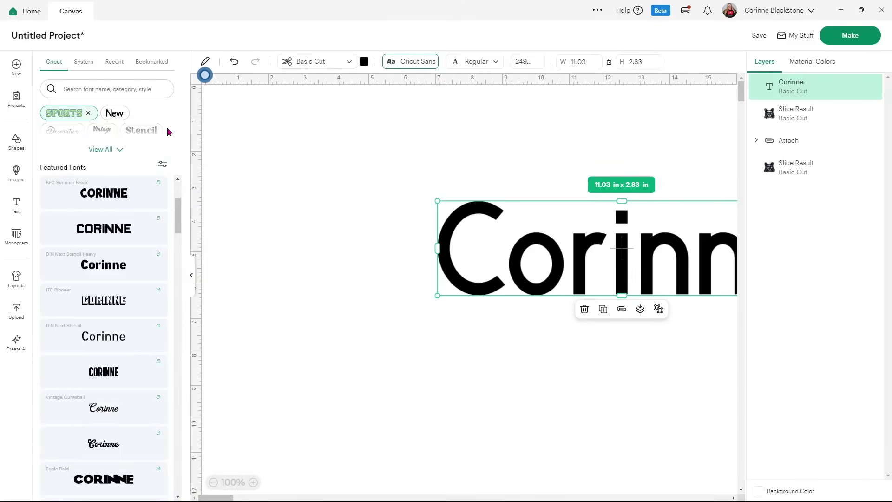
# Step: Review the System, Recent and Bookmarked font collections and return to the Cricut fonts
pyautogui.click(81, 64)
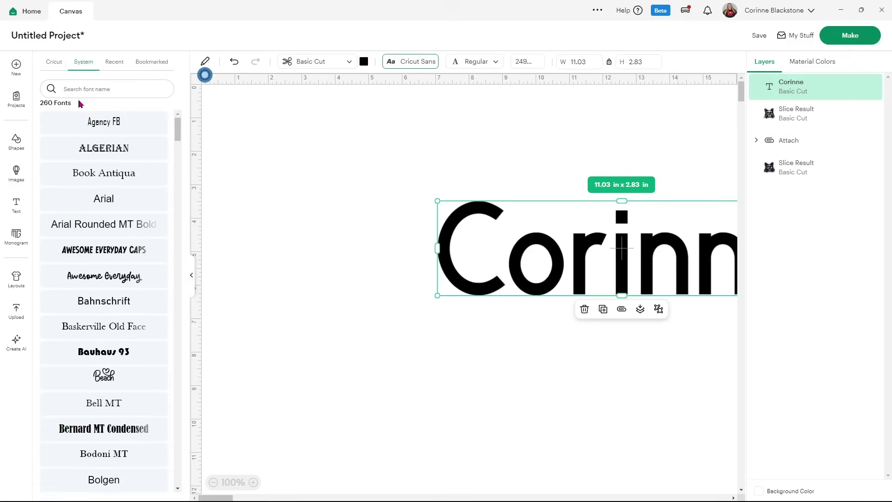
pyautogui.click(115, 63)
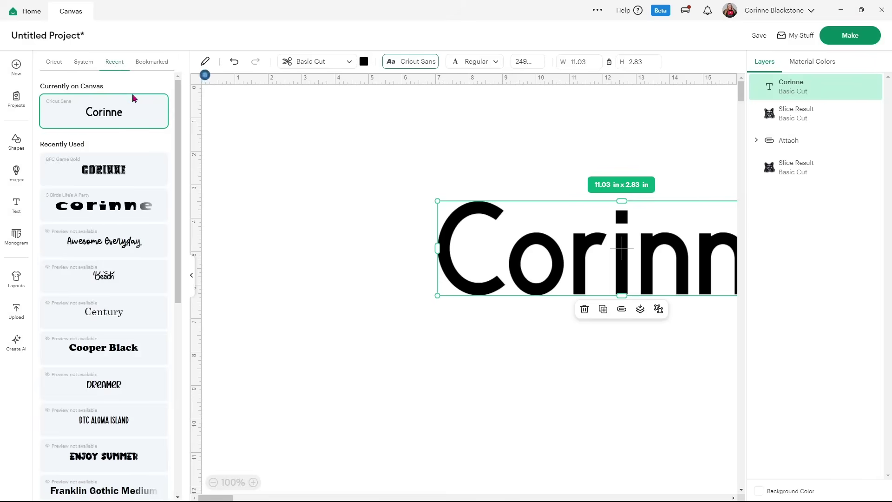
pyautogui.click(154, 66)
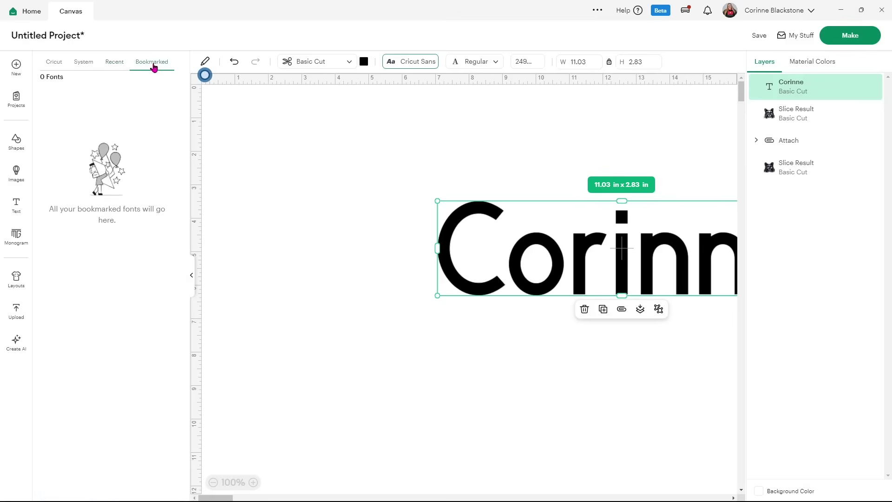
pyautogui.click(61, 68)
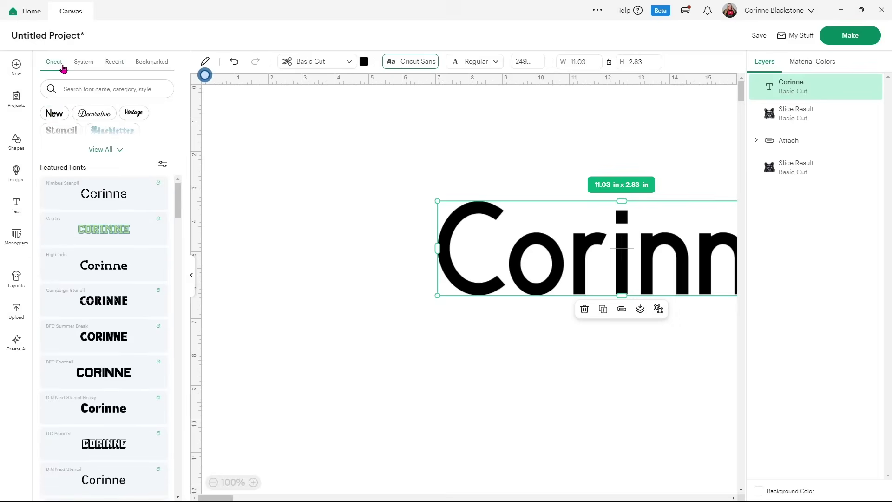
# Step: Set the name text in the Campaign Stencil font, close the font list, and reposition the text near the middle of the visible canvas
pyautogui.moveTo(592, 248); pyautogui.dragTo(439, 230)
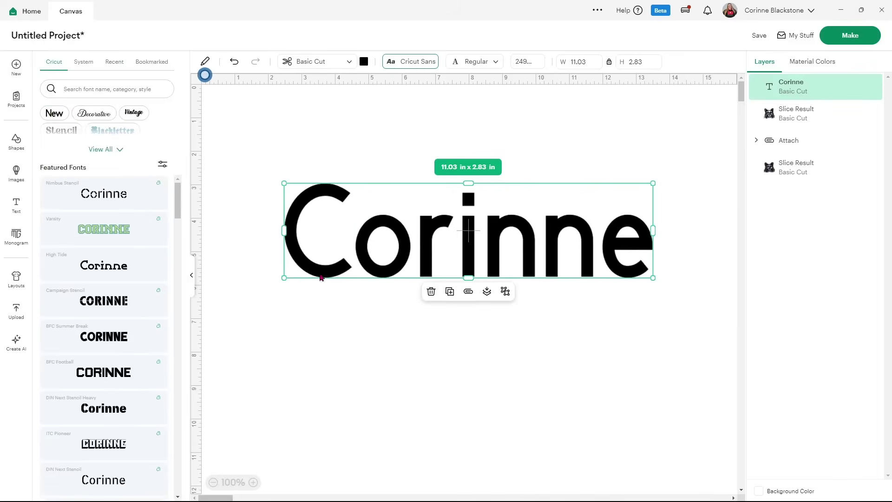
pyautogui.click(111, 302)
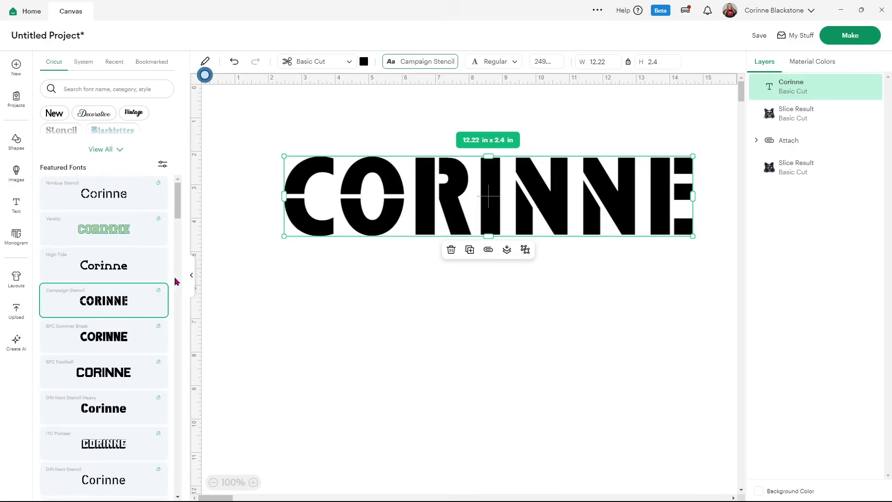
pyautogui.click(191, 277)
pyautogui.moveTo(357, 180); pyautogui.dragTo(404, 220)
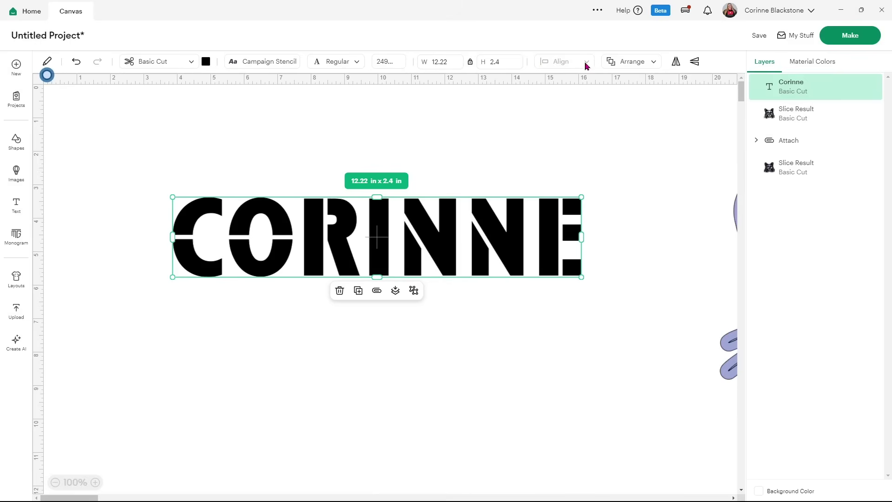
# Step: Center the name text and the two cat slice results horizontally on one another
pyautogui.moveTo(503, 167); pyautogui.dragTo(762, 346)
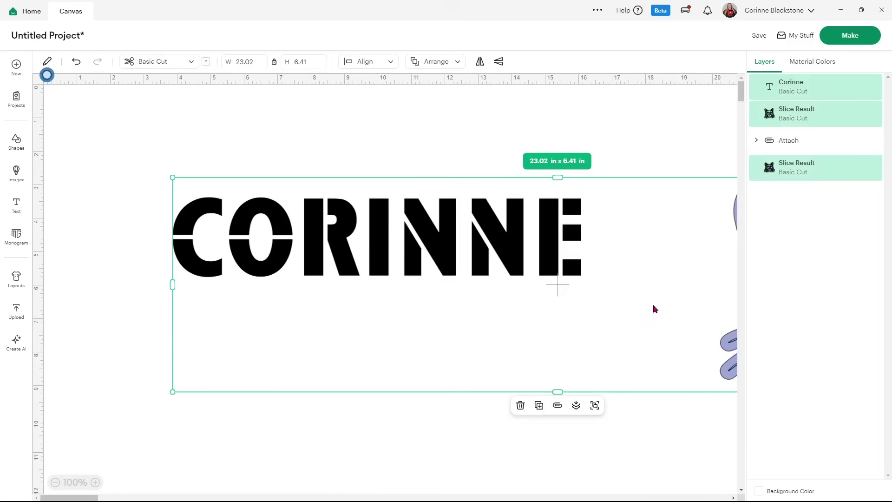
pyautogui.click(389, 65)
pyautogui.click(385, 113)
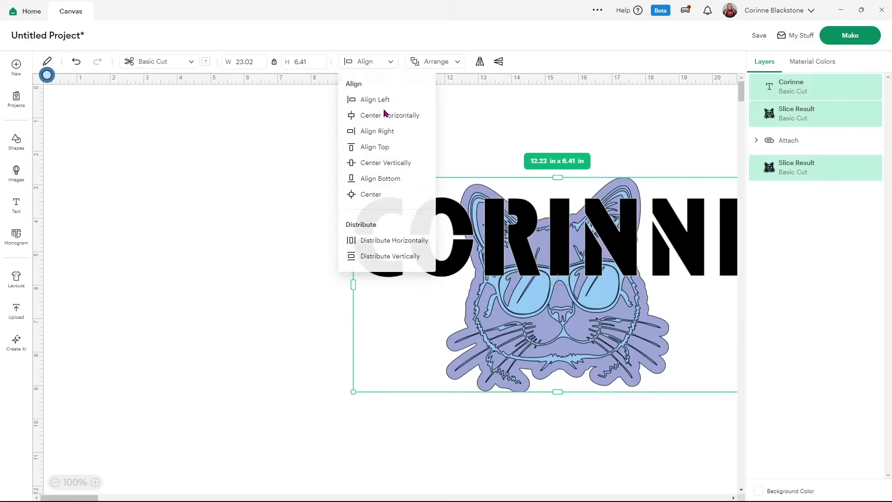
# Step: Separate the cat images from the name text, moving the cats toward the 20 in mark and the text into open canvas
pyautogui.moveTo(654, 260); pyautogui.dragTo(453, 263)
pyautogui.click(636, 187)
pyautogui.moveTo(537, 237); pyautogui.dragTo(570, 145)
pyautogui.click(191, 260)
pyautogui.click(320, 285)
pyautogui.moveTo(320, 286); pyautogui.dragTo(757, 365)
pyautogui.moveTo(418, 139); pyautogui.dragTo(423, 270)
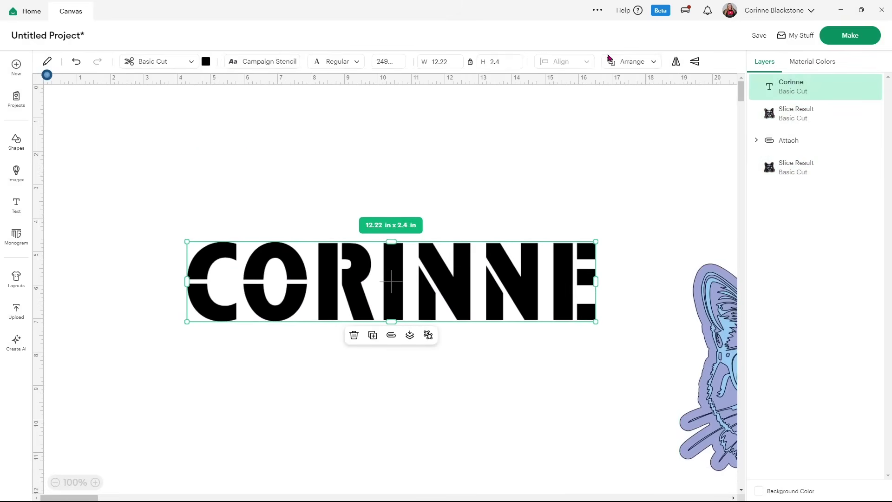
# Step: Flip the name text horizontally and back, and flip it vertically and back
pyautogui.click(628, 61)
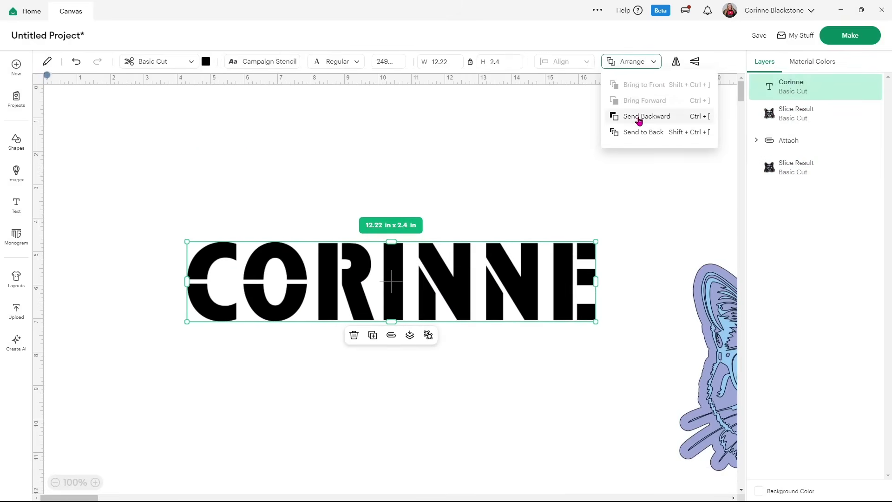
pyautogui.click(676, 61)
pyautogui.click(677, 62)
pyautogui.click(697, 62)
pyautogui.click(697, 61)
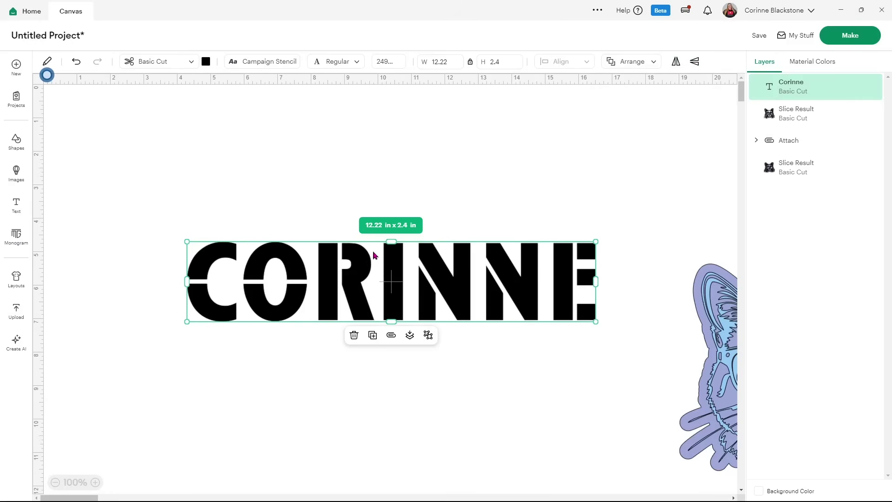
# Step: Show the additional editing tools and move the name text to about X 0.992, Y 3.344
pyautogui.rightClick(401, 258)
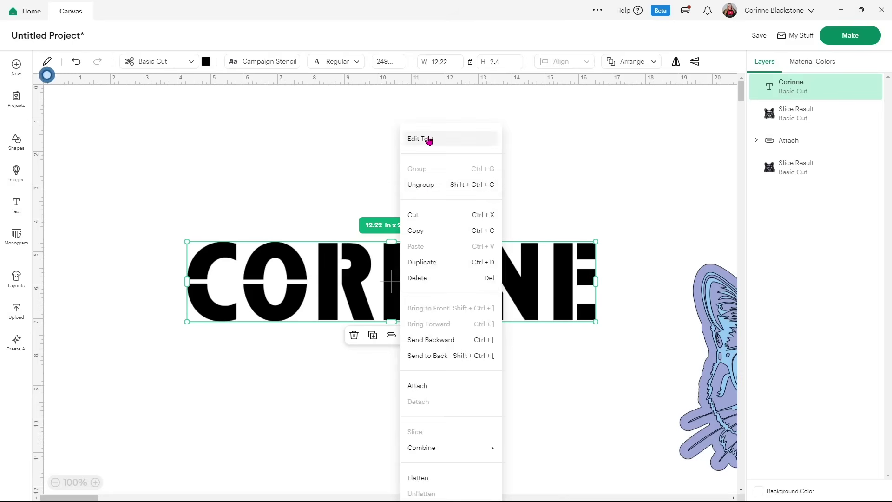
pyautogui.click(111, 125)
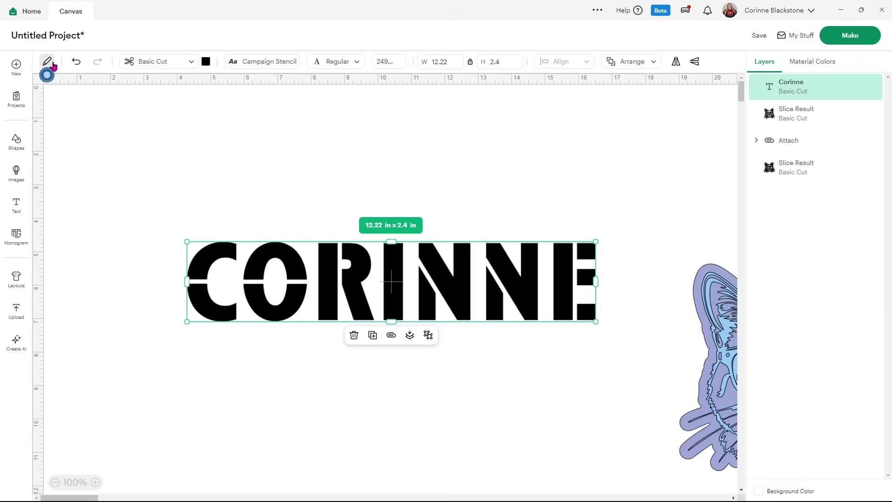
pyautogui.click(54, 66)
pyautogui.moveTo(498, 302); pyautogui.dragTo(386, 256)
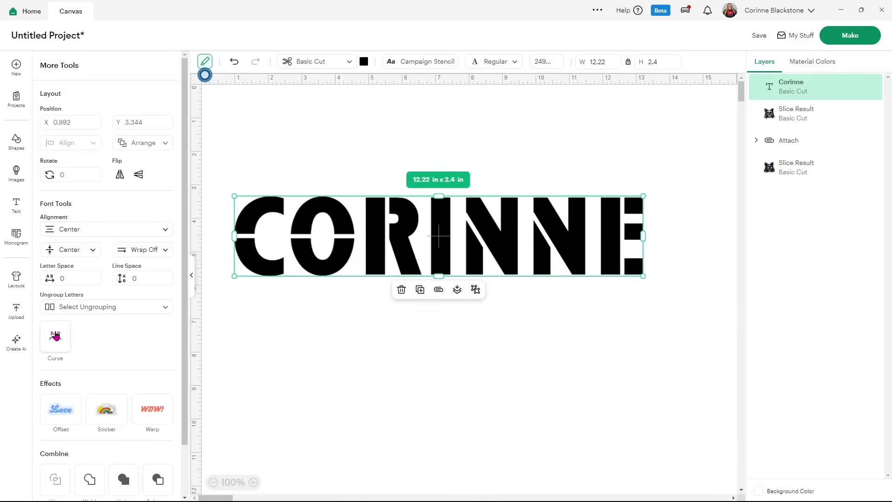
pyautogui.scroll(-1, 96, 329)
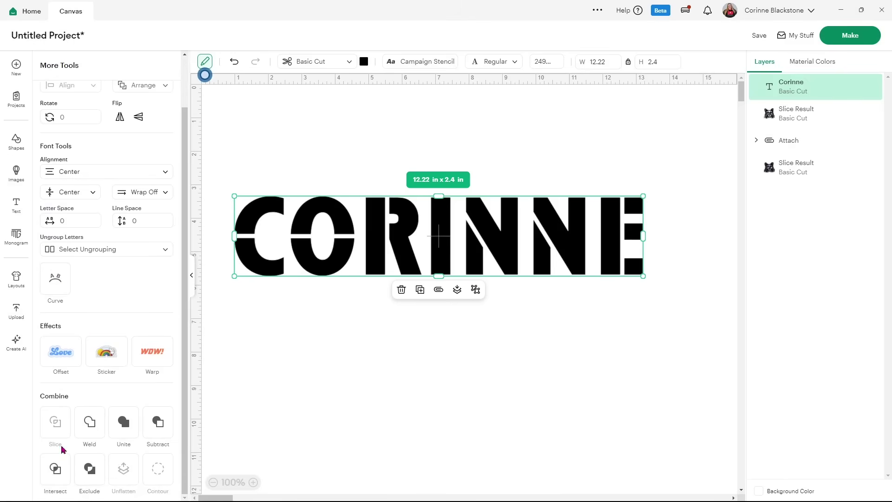
pyautogui.scroll(1, 104, 321)
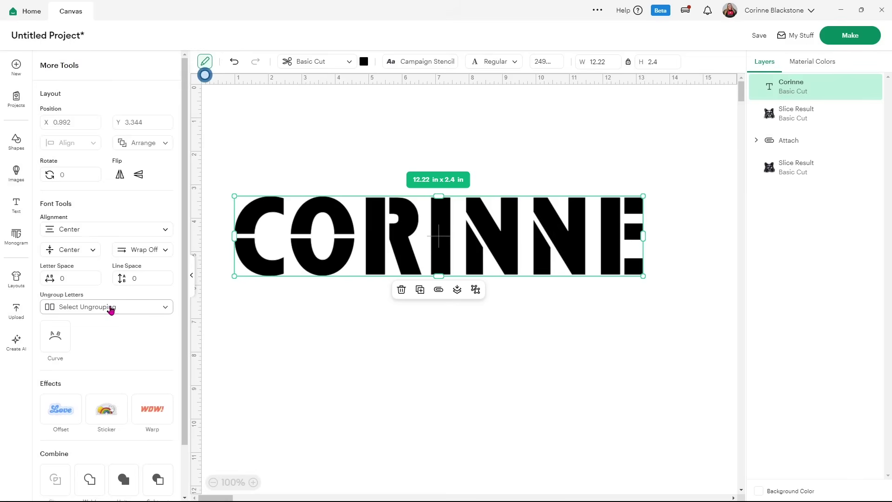
pyautogui.click(110, 309)
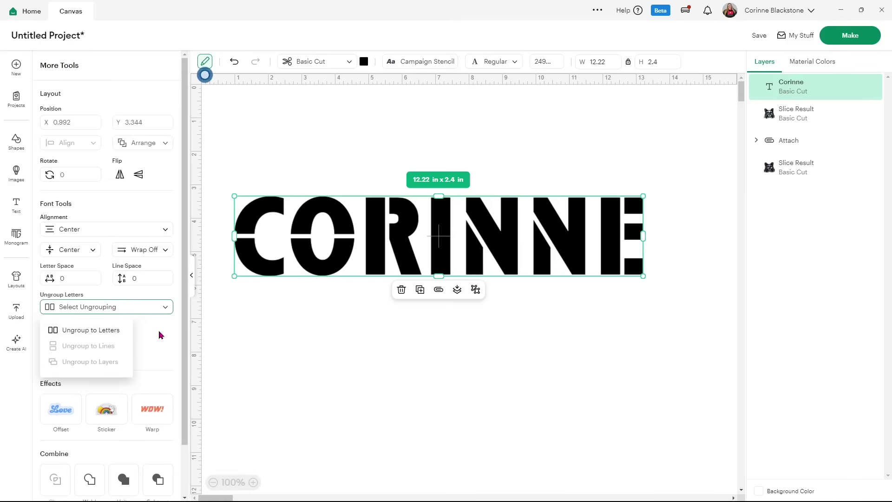
pyautogui.click(141, 342)
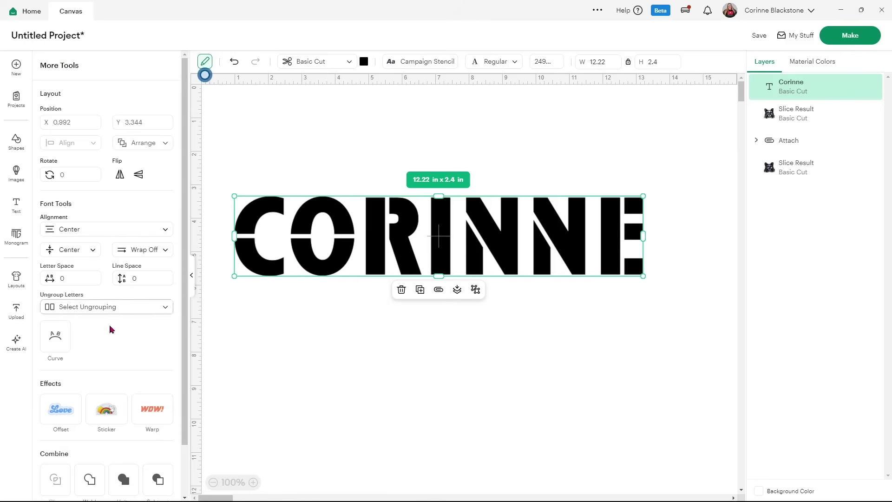
# Step: Add a 0.25 in rounded, welded offset around the name text and a second 0.25 in rounded offset around the first
pyautogui.click(58, 411)
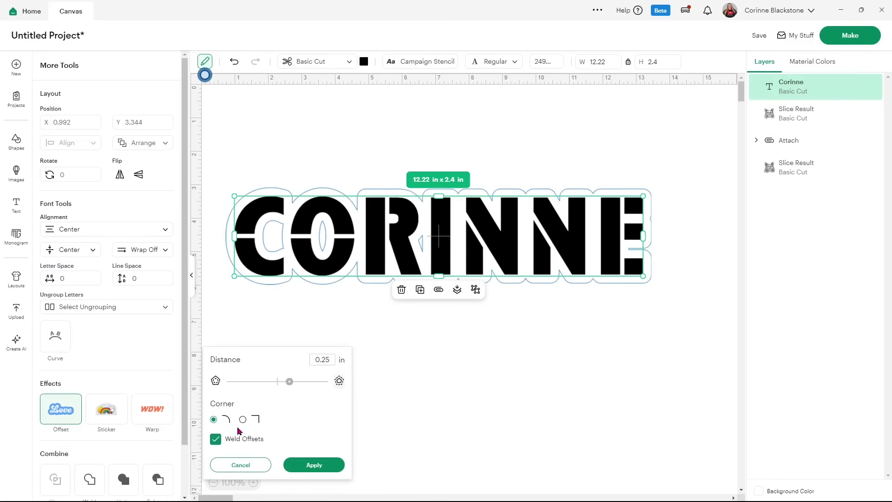
pyautogui.click(314, 465)
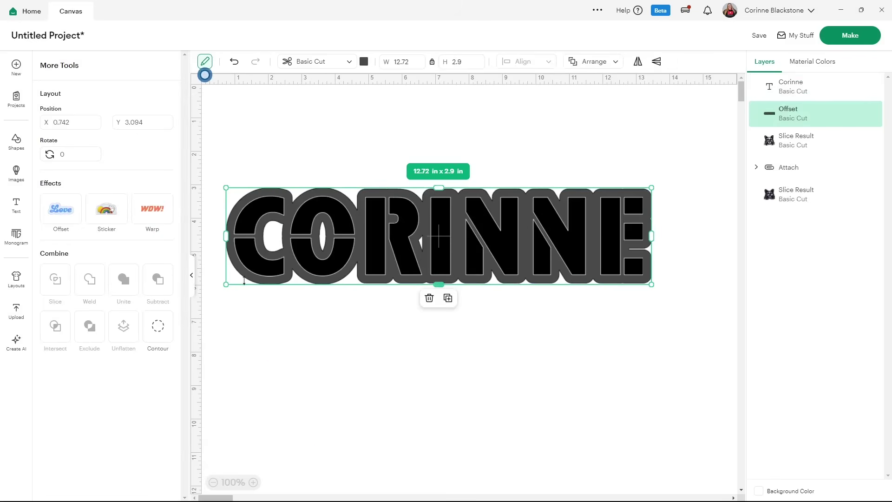
pyautogui.click(60, 208)
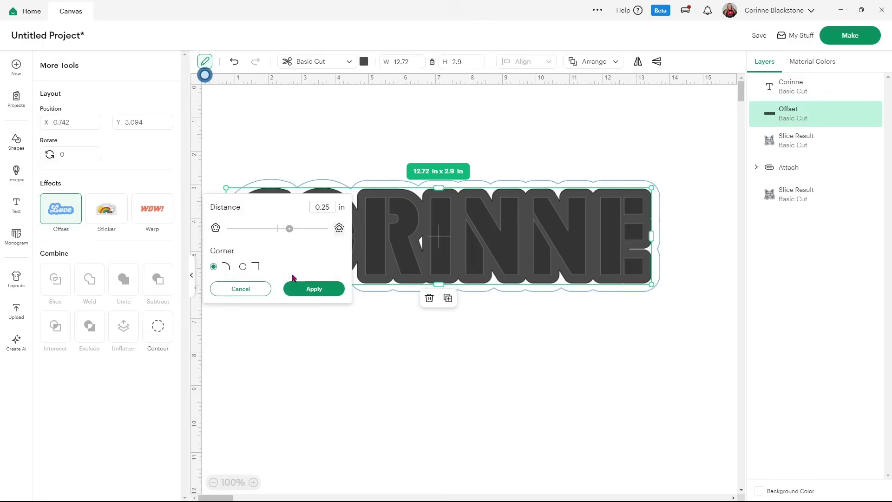
pyautogui.click(306, 288)
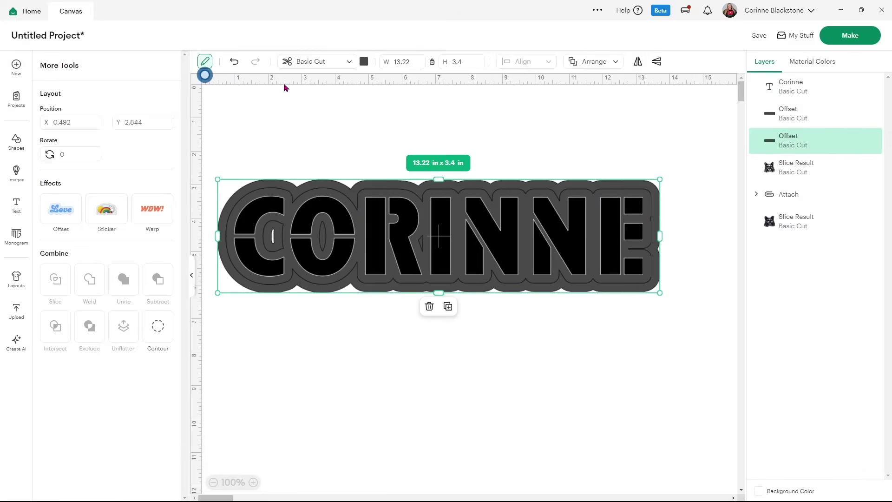
# Step: Recolor the outer offset around the name light green and the inner offset light periwinkle
pyautogui.click(364, 62)
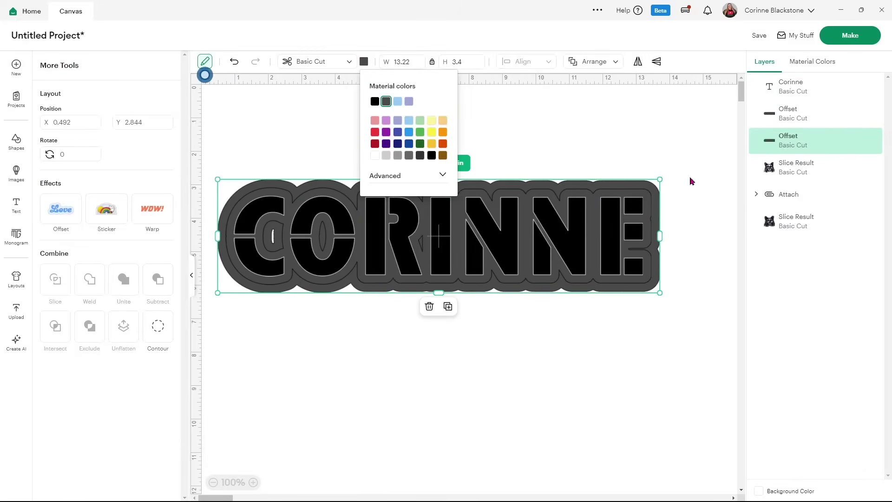
pyautogui.click(420, 120)
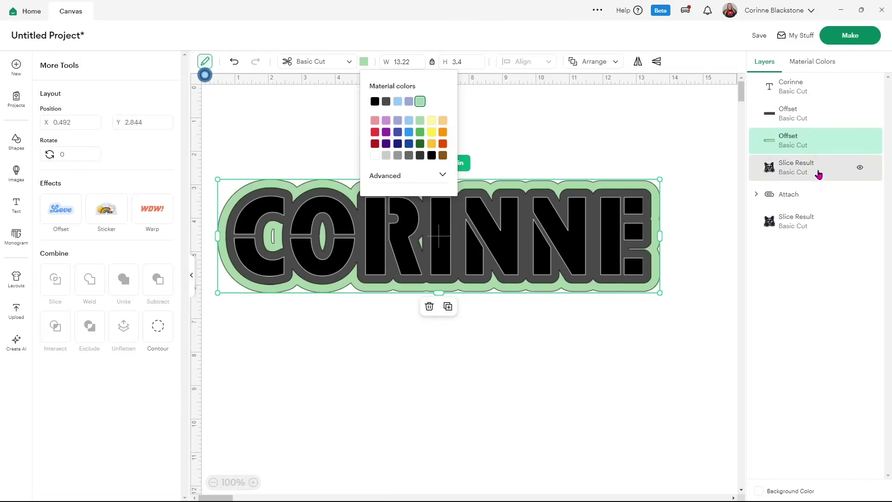
pyautogui.click(781, 114)
pyautogui.click(364, 63)
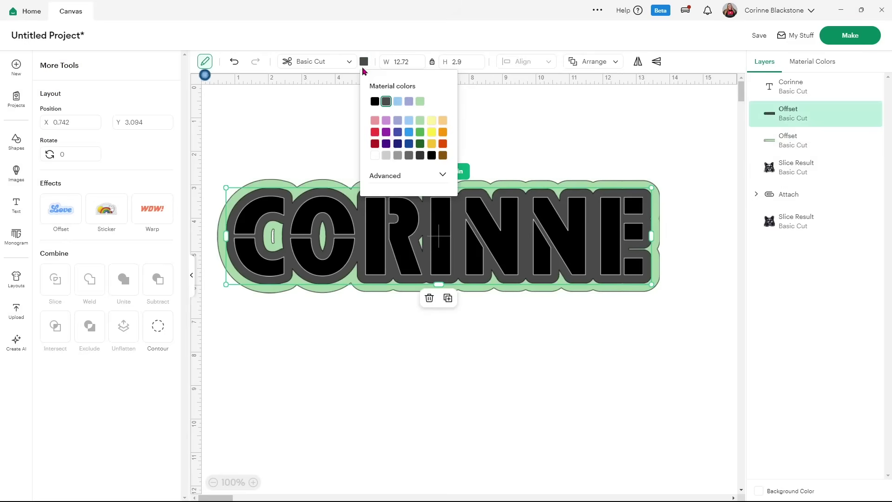
pyautogui.click(398, 121)
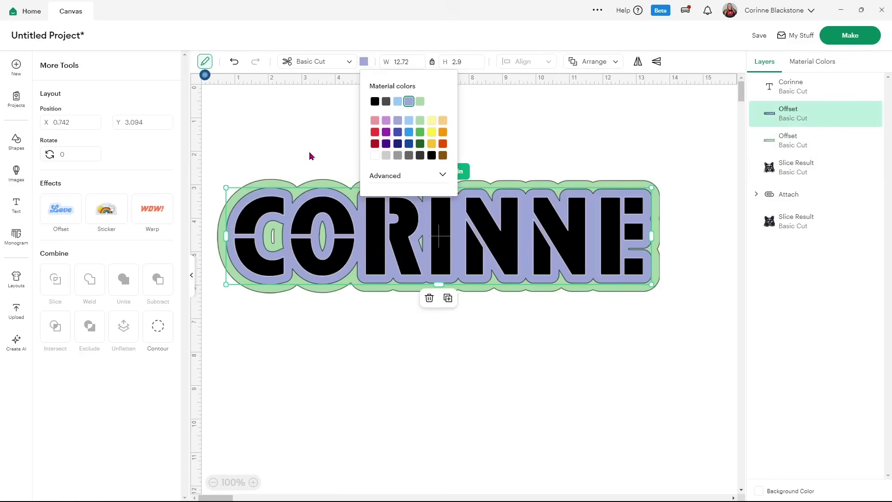
# Step: Try Warp style 5 at 40 on the periwinkle inner offset alone
pyautogui.click(152, 205)
pyautogui.click(266, 289)
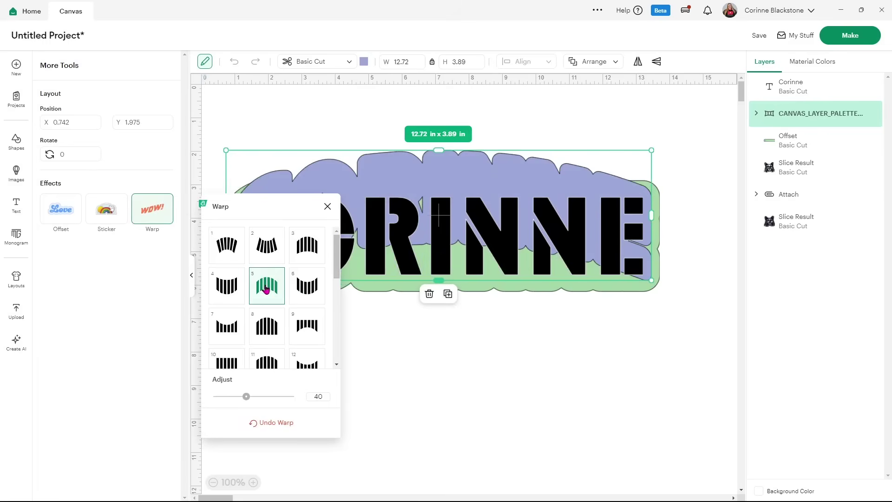
pyautogui.click(559, 242)
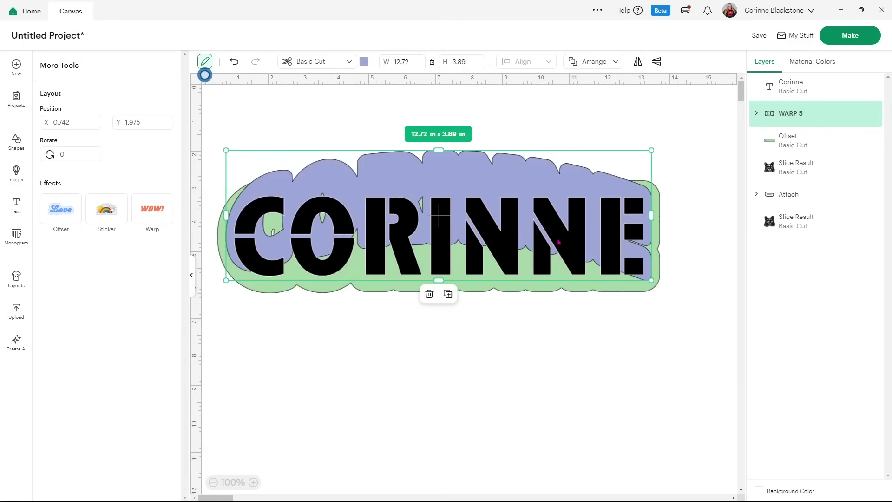
pyautogui.click(152, 209)
pyautogui.click(272, 238)
pyautogui.click(272, 237)
# Step: Try Warp styles 1 and 3 on the name text and move it up over the warped periwinkle offset
pyautogui.click(808, 87)
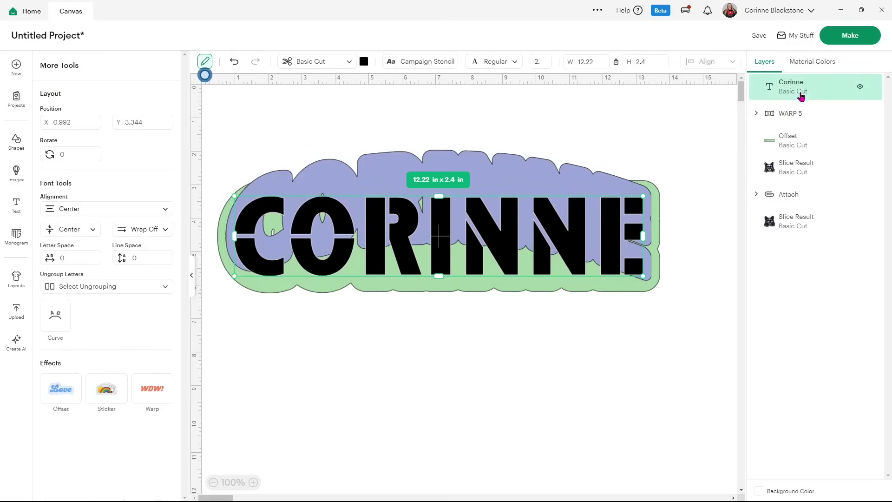
pyautogui.click(152, 409)
pyautogui.click(238, 321)
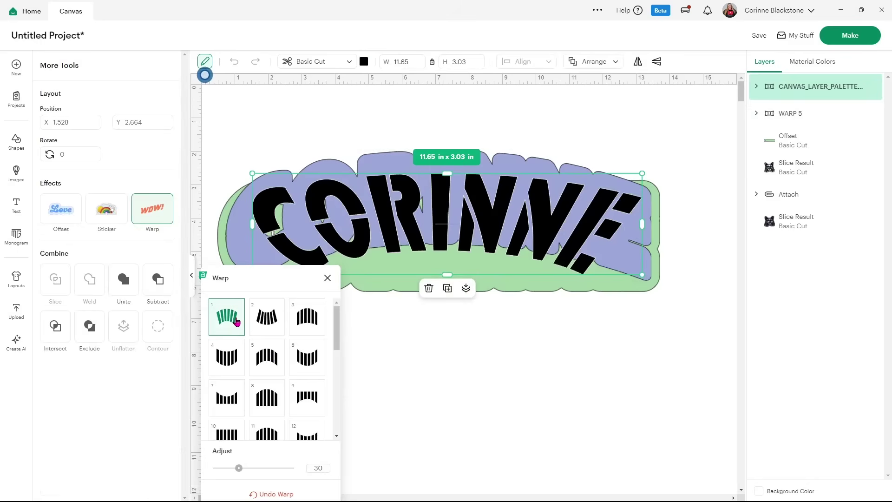
pyautogui.click(294, 317)
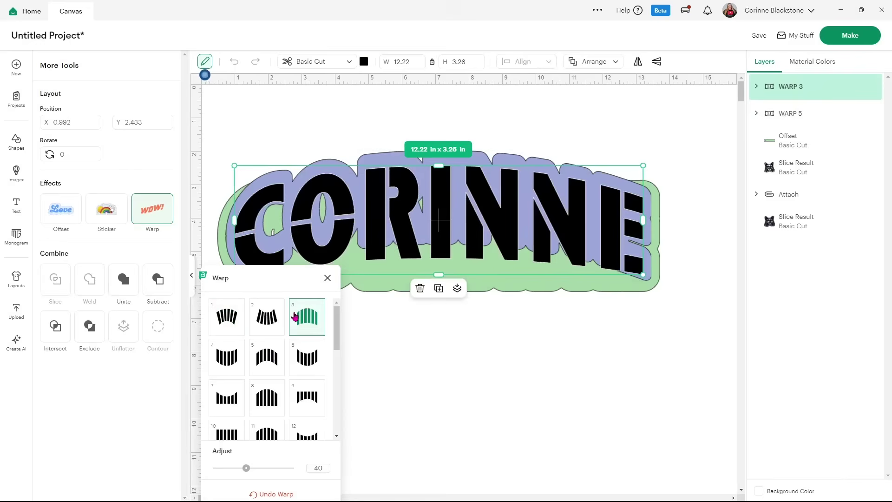
pyautogui.click(570, 365)
pyautogui.moveTo(541, 233); pyautogui.dragTo(561, 222)
pyautogui.moveTo(367, 235); pyautogui.dragTo(348, 229)
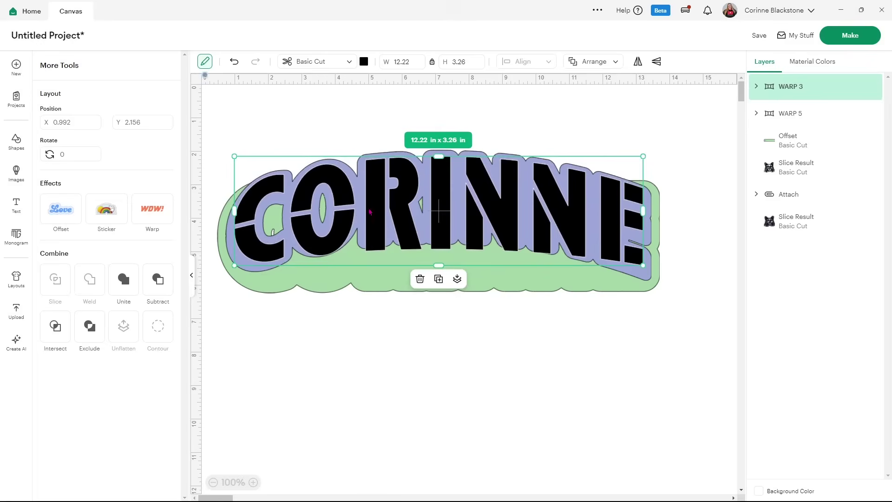
# Step: Remove the warp from the name text and from the periwinkle offset
pyautogui.click(150, 211)
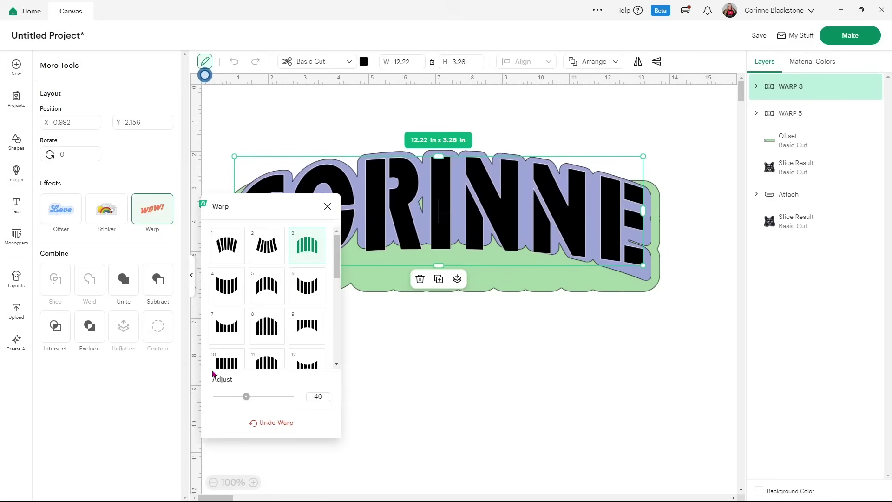
pyautogui.click(260, 423)
pyautogui.click(479, 164)
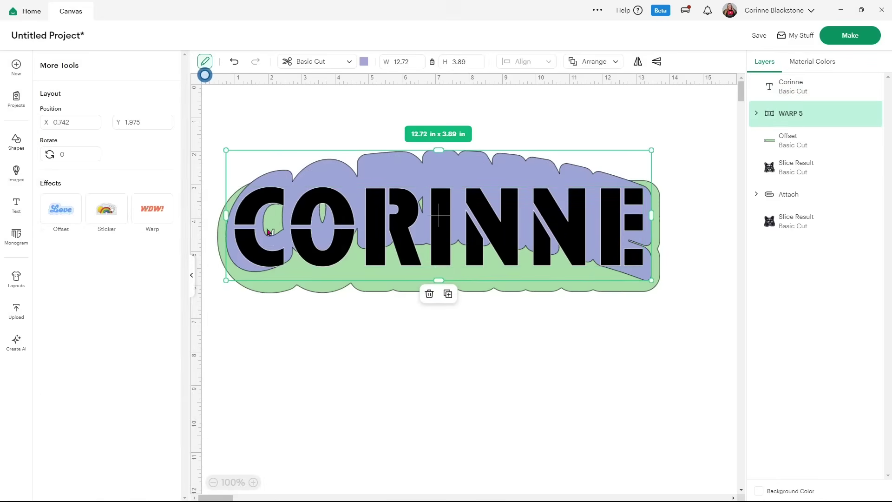
pyautogui.click(152, 210)
pyautogui.click(270, 423)
# Step: Apply Warp style 2 to the name text and both offsets together, and move the design to about X 1.29, Y 2.819
pyautogui.moveTo(633, 354); pyautogui.dragTo(203, 188)
pyautogui.click(152, 209)
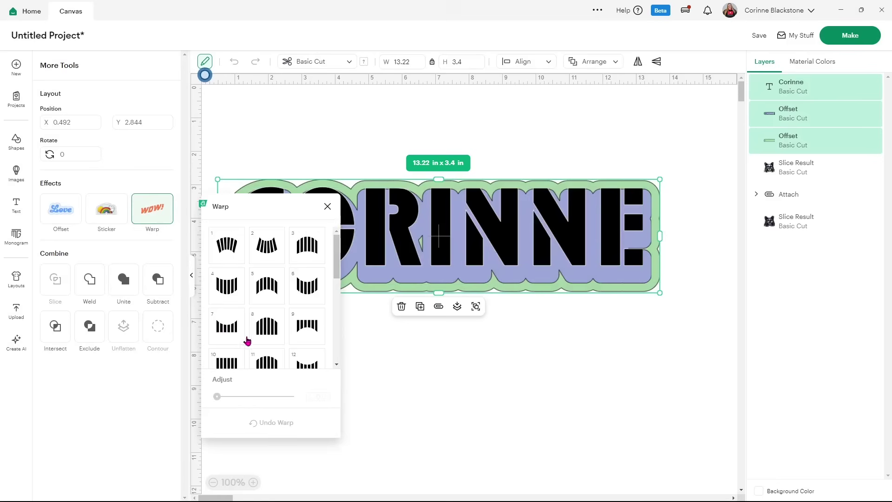
pyautogui.click(272, 248)
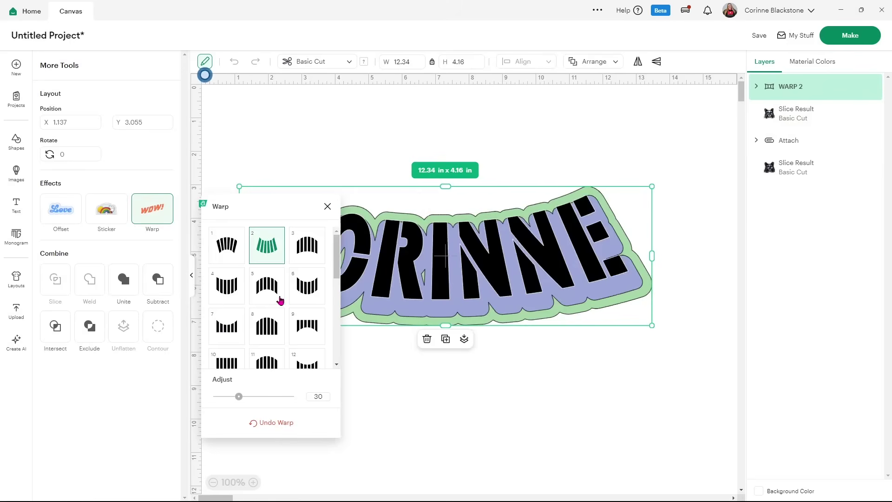
pyautogui.click(445, 350)
pyautogui.click(507, 241)
pyautogui.moveTo(507, 242)
pyautogui.mouseDown()
pyautogui.moveTo(507, 252)
pyautogui.moveTo(513, 228)
pyautogui.mouseUp()
pyautogui.click(513, 161)
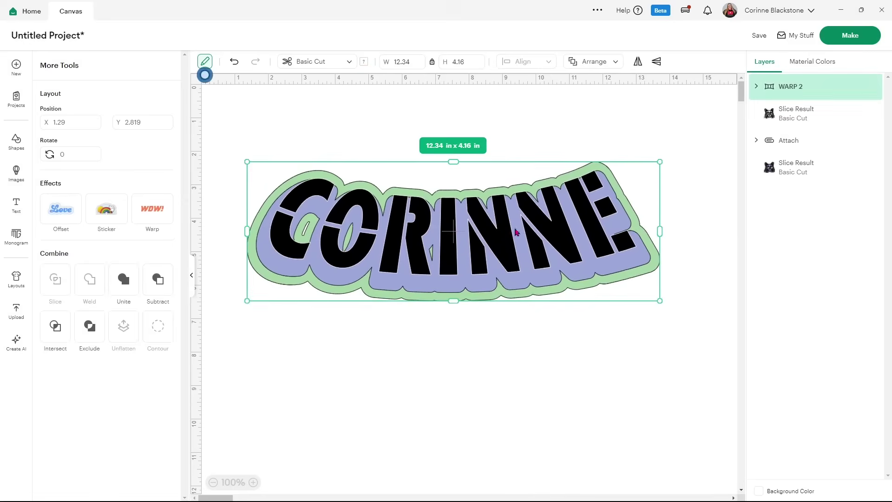
# Step: Expand the WARP 2 layer and move its name text down to about X 1.904, Y 2.86, centered over the offsets
pyautogui.click(718, 88)
pyautogui.click(756, 87)
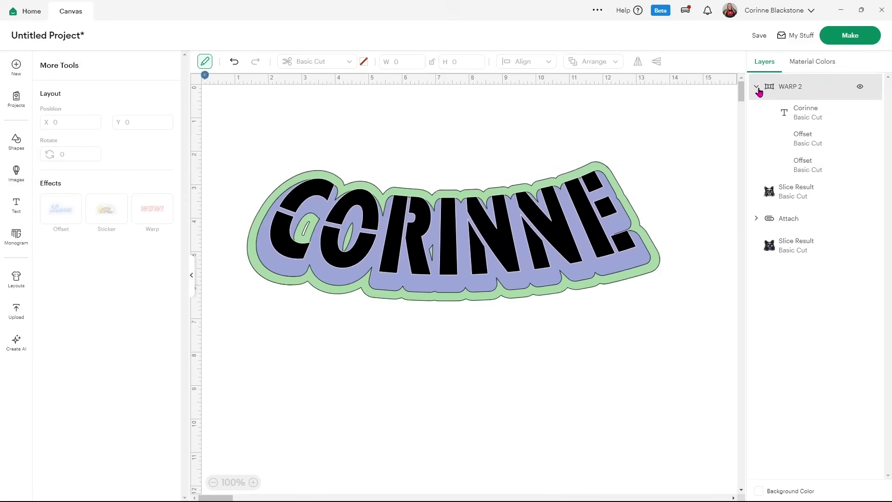
pyautogui.click(790, 112)
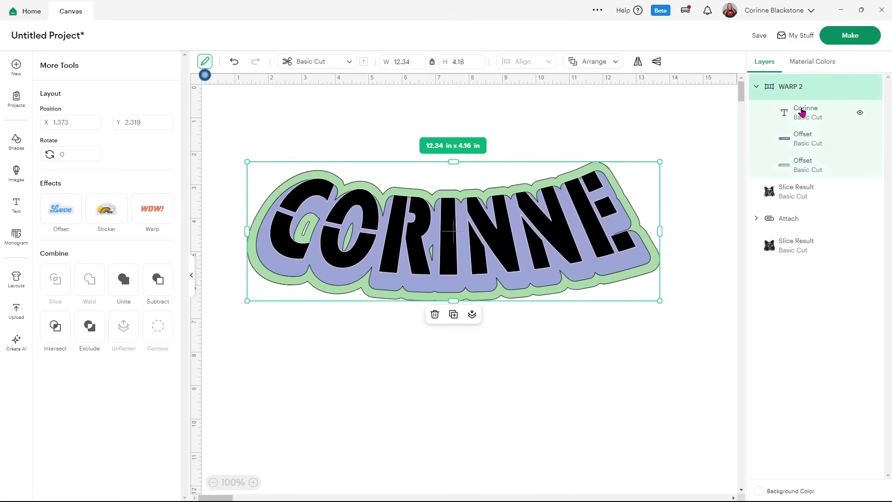
pyautogui.moveTo(589, 215); pyautogui.dragTo(595, 224)
pyautogui.moveTo(529, 237); pyautogui.dragTo(544, 247)
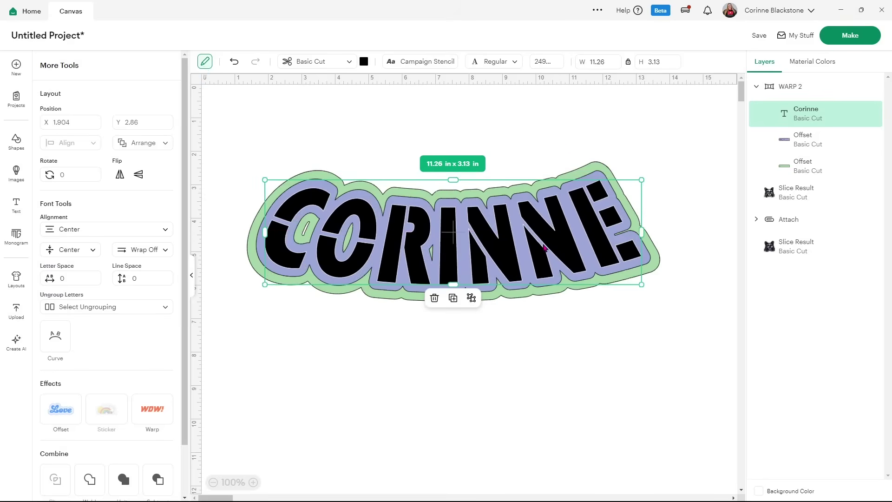
pyautogui.click(532, 164)
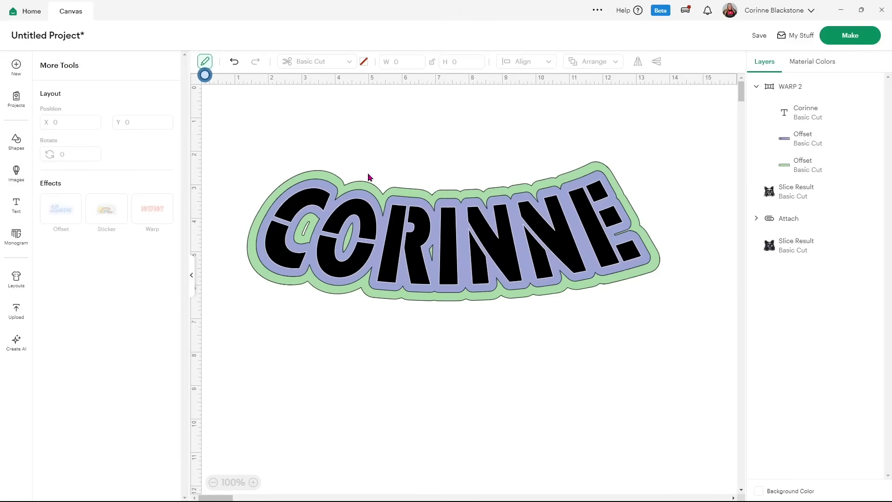
# Step: Delete the warped name design with its offsets, keeping the cat images
pyautogui.click(420, 236)
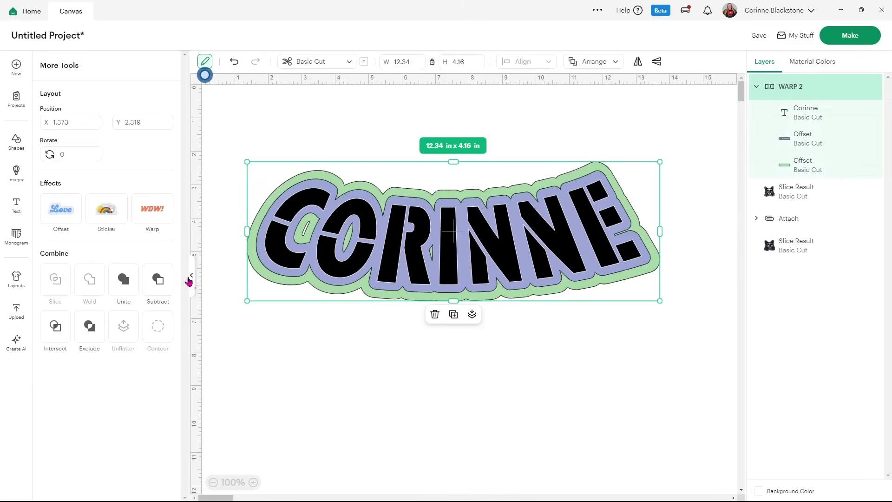
pyautogui.click(286, 148)
pyautogui.hotkey('ctrl', 'a')
pyautogui.press('Delete')
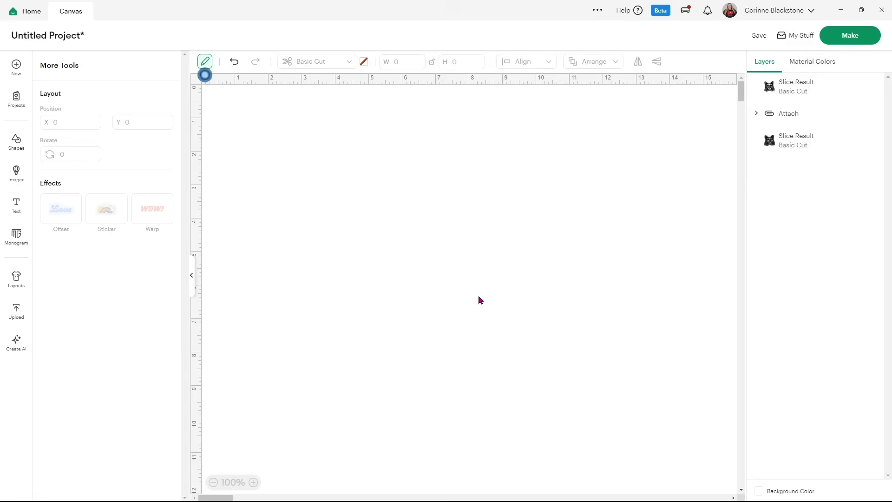
# Step: Browse the full image library and add the Ghost With Beanie image to the canvas
pyautogui.click(17, 174)
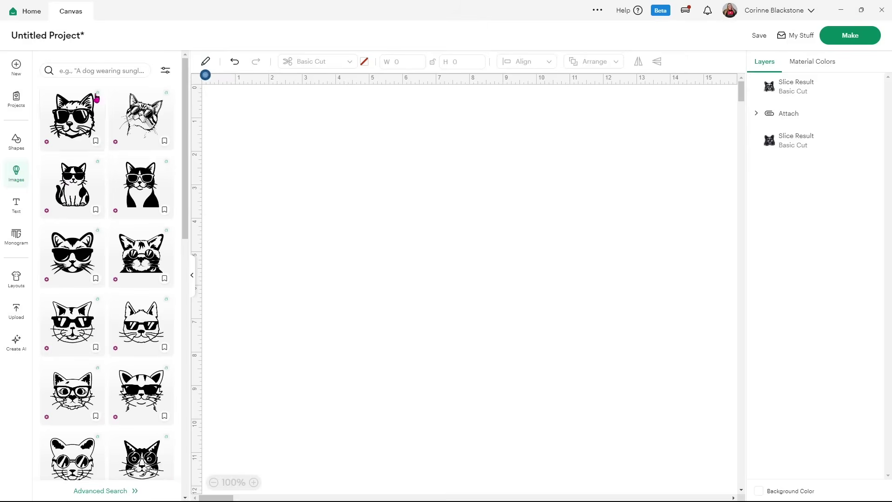
pyautogui.scroll(-10, 93, 321)
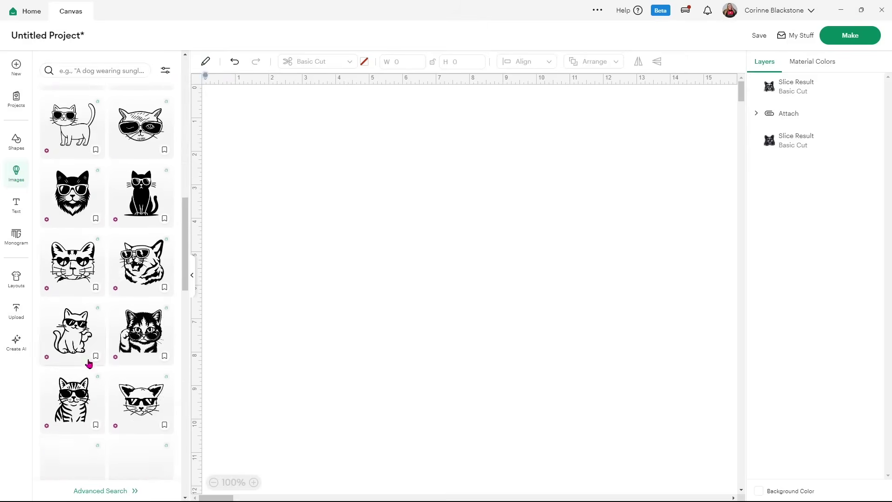
pyautogui.click(91, 491)
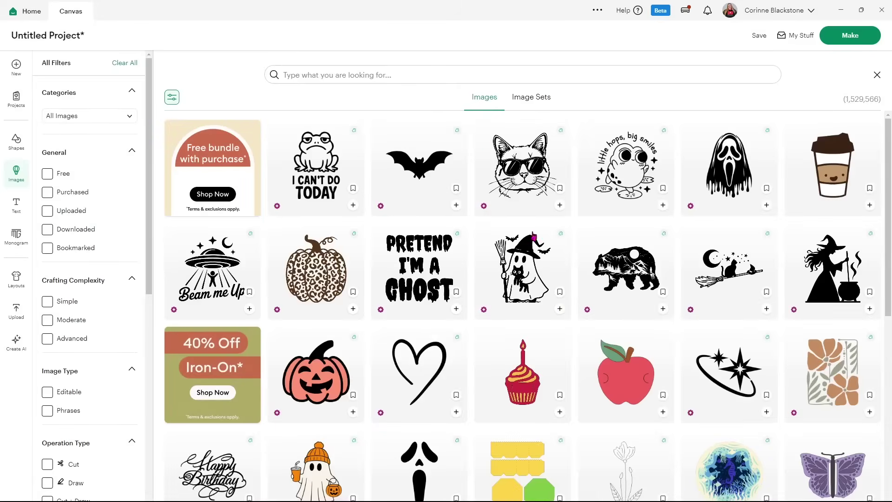
pyautogui.scroll(-2, 424, 325)
pyautogui.click(320, 372)
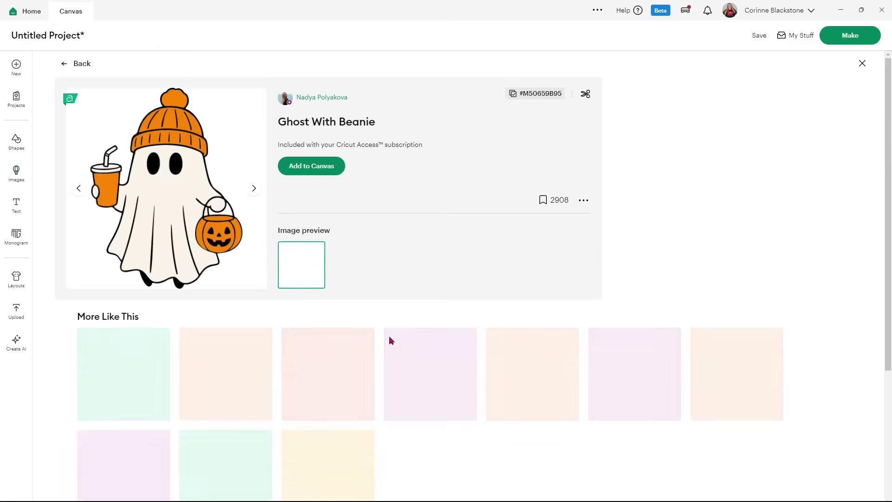
pyautogui.click(306, 165)
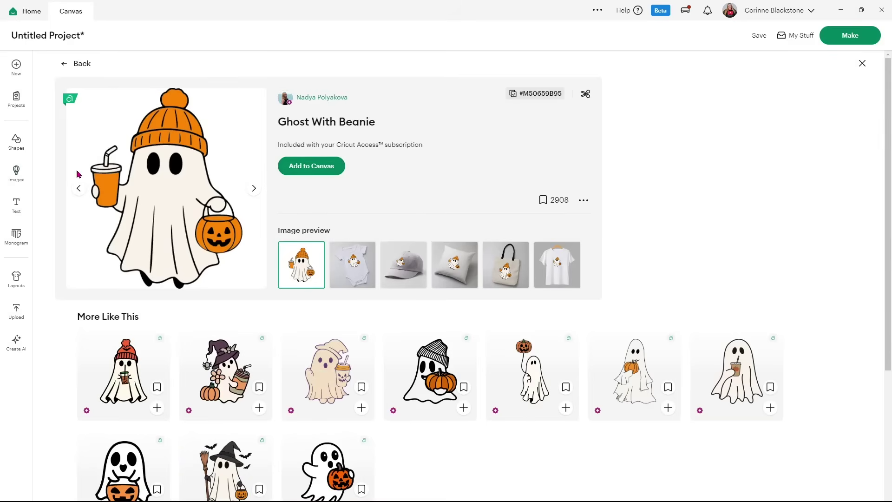
pyautogui.click(77, 59)
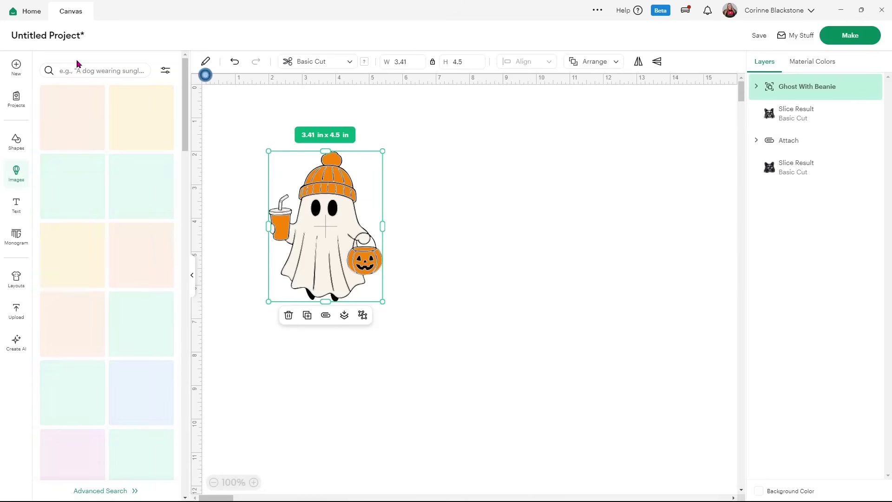
# Step: Collapse the image panel, enlarge the ghost to about 8.92 by 11.78 in and move it into open canvas
pyautogui.click(192, 272)
pyautogui.moveTo(225, 302); pyautogui.dragTo(408, 383)
pyautogui.moveTo(307, 336); pyautogui.dragTo(454, 285)
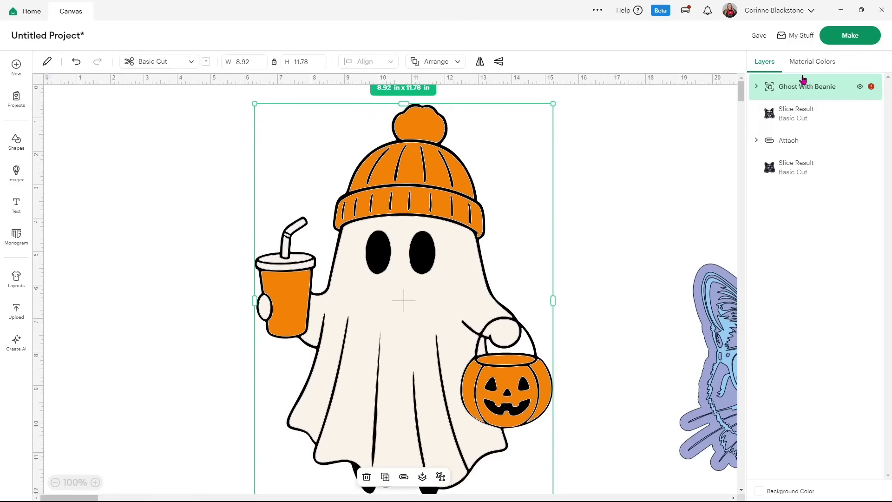
# Step: Ungroup the Ghost With Beanie image and move its cream layer left and its orange layer right of the black outline
pyautogui.click(757, 87)
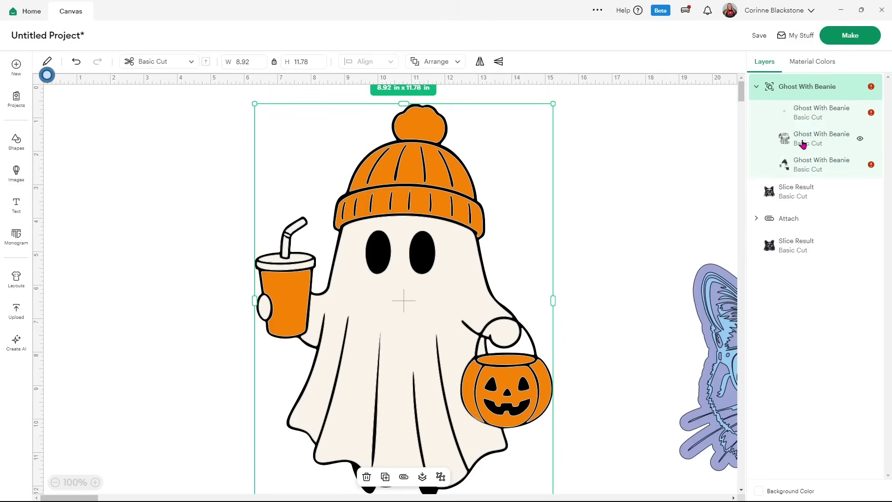
pyautogui.rightClick(811, 93)
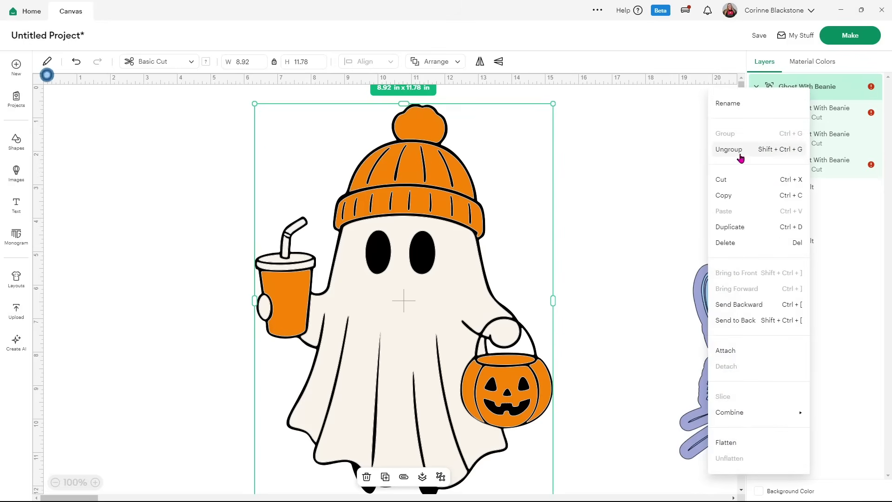
pyautogui.click(493, 194)
pyautogui.rightClick(455, 201)
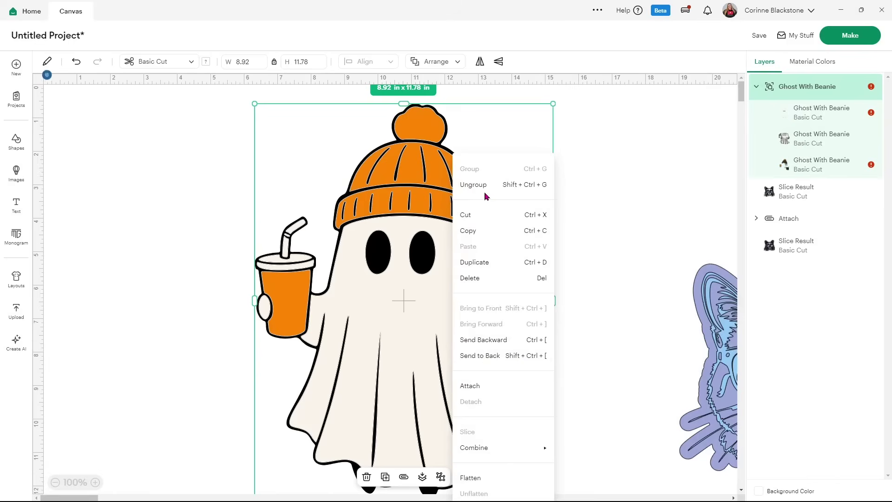
pyautogui.rightClick(411, 174)
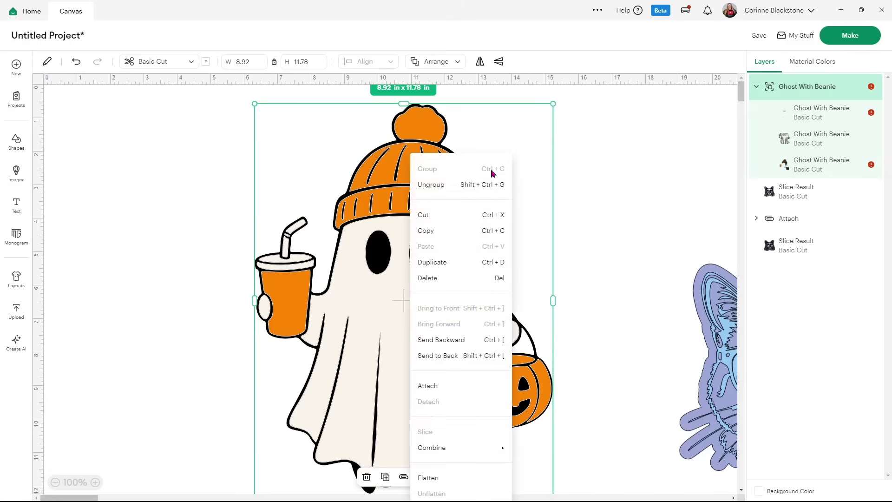
pyautogui.click(440, 184)
pyautogui.moveTo(446, 264); pyautogui.dragTo(249, 223)
pyautogui.moveTo(447, 174); pyautogui.dragTo(607, 166)
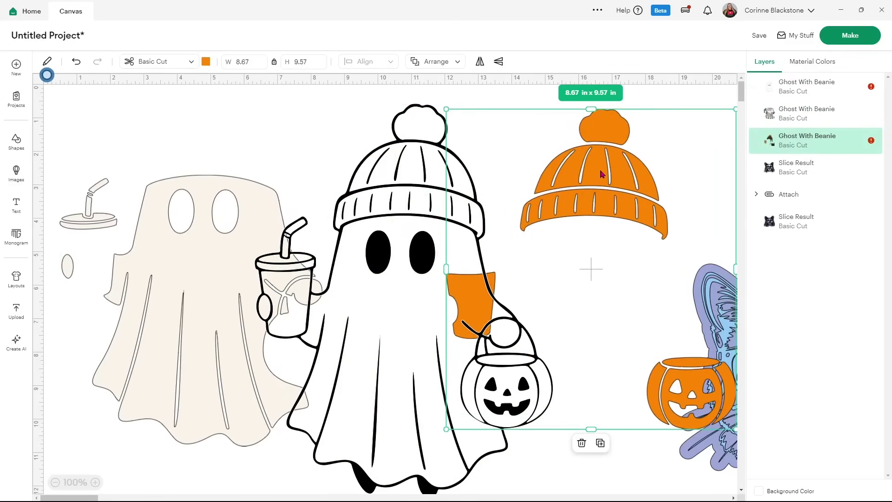
# Step: Select the cream ghost layer and open its width and height for editing
pyautogui.click(133, 214)
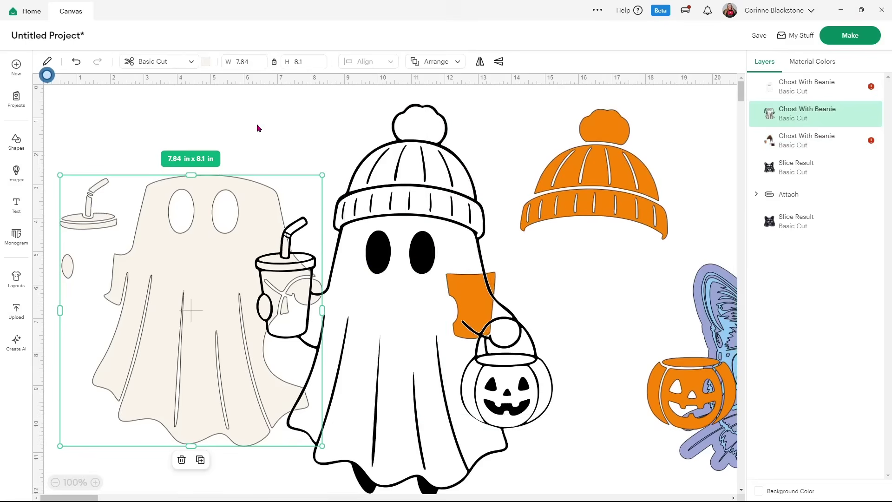
pyautogui.click(243, 60)
pyautogui.click(306, 61)
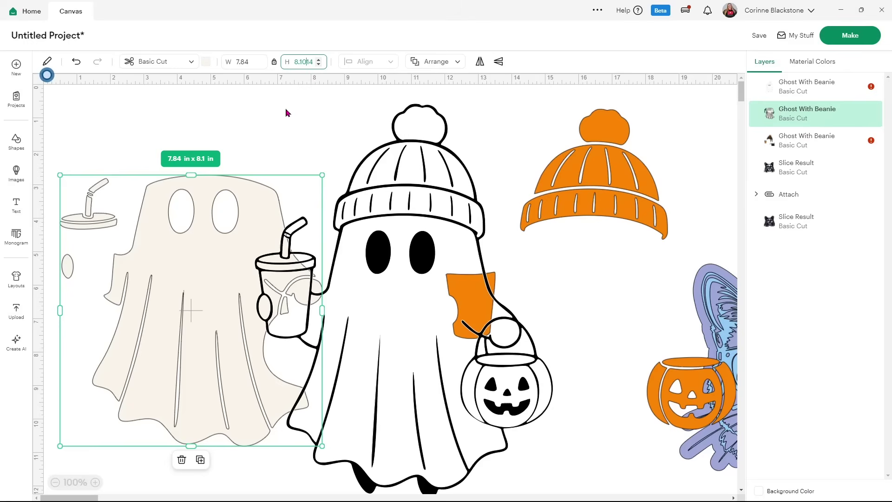
# Step: Set the cream ghost layer's width to 8.5623 in, match the black outline's width to it, and move the cream layer slightly up
pyautogui.click(248, 61)
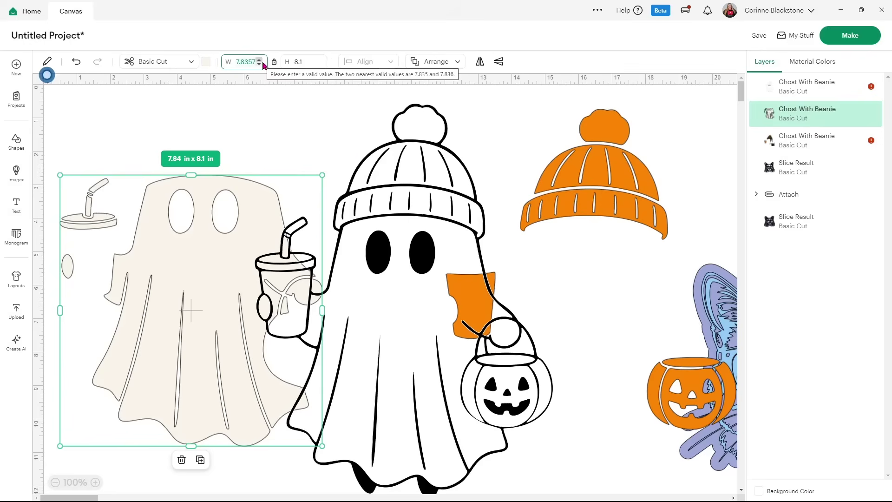
pyautogui.write('8.5')
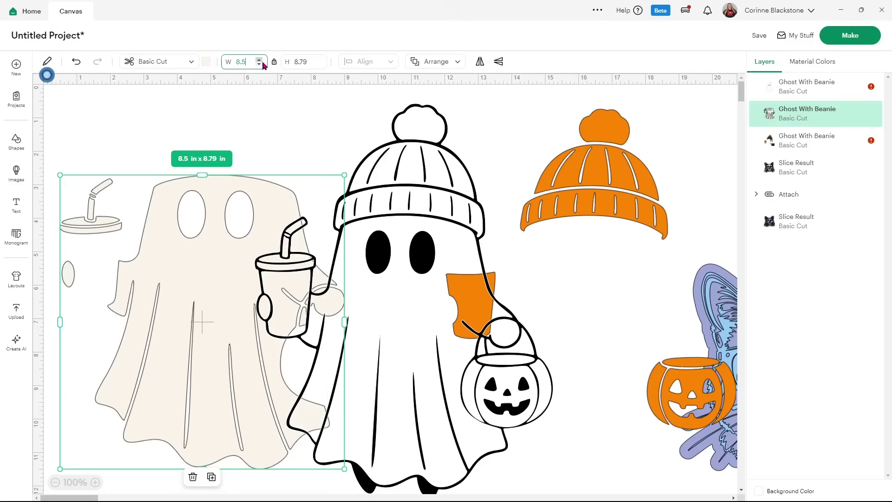
pyautogui.write('623')
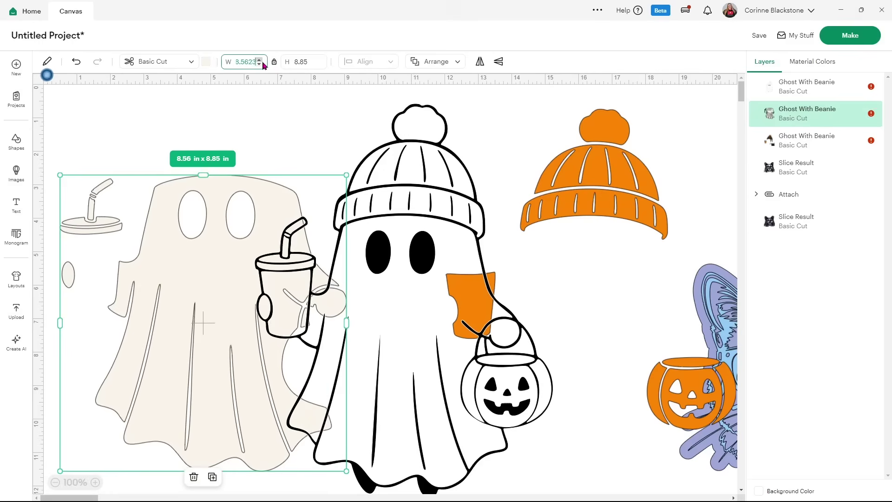
pyautogui.click(281, 117)
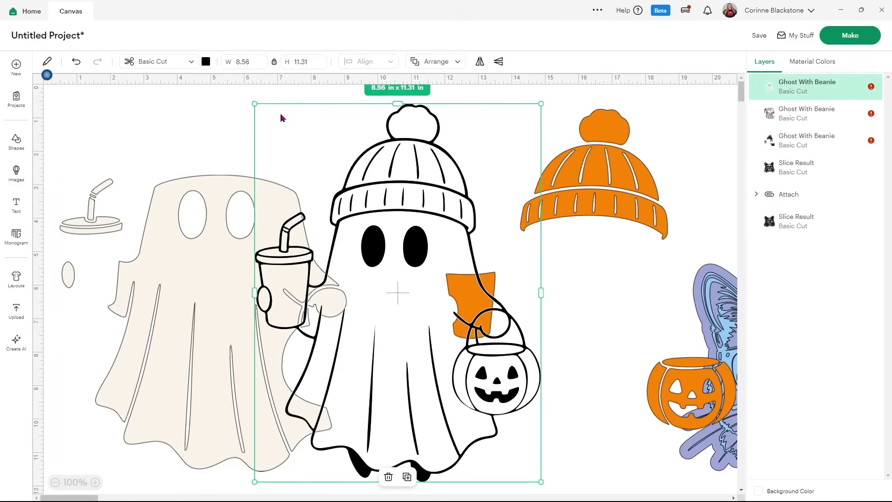
pyautogui.click(136, 255)
pyautogui.moveTo(183, 254); pyautogui.dragTo(181, 235)
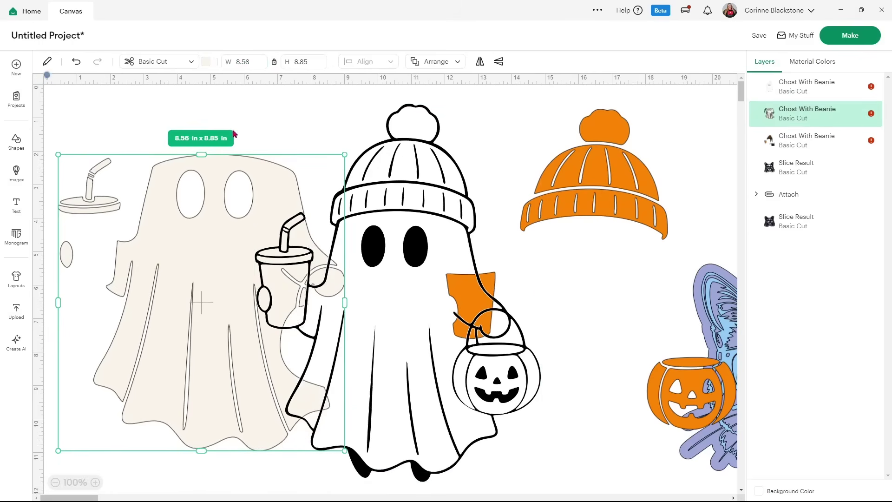
# Step: Unlock the cream ghost layer's proportions and squash its height from the upper edge to about 7.12 in
pyautogui.click(245, 62)
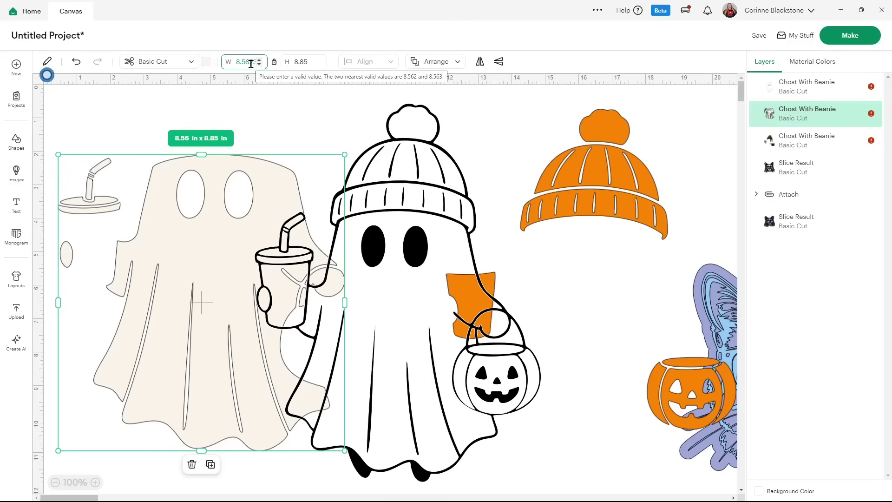
pyautogui.click(298, 62)
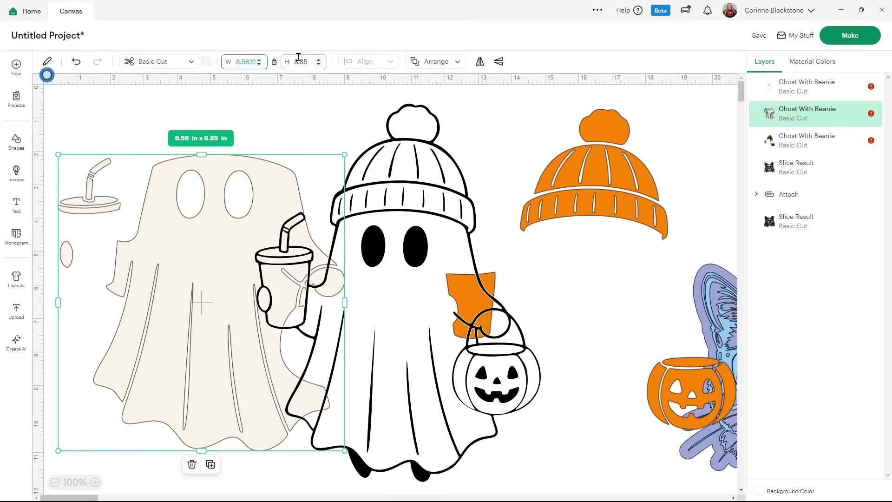
pyautogui.click(274, 61)
pyautogui.moveTo(203, 154); pyautogui.dragTo(216, 183)
# Step: Stretch the cream ghost layer to about 9.63 in wide and set its height to 3.5604 in
pyautogui.moveTo(344, 212); pyautogui.dragTo(381, 176)
pyautogui.click(306, 59)
pyautogui.write('37')
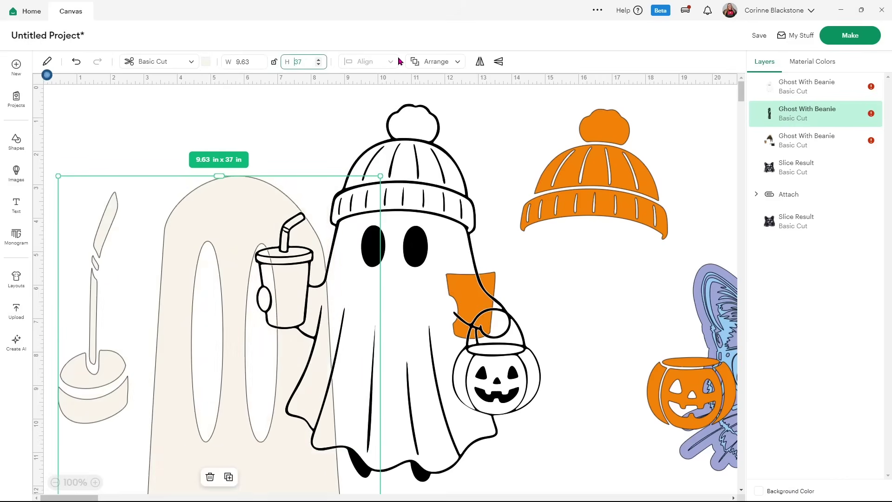
pyautogui.press('BackSpace')
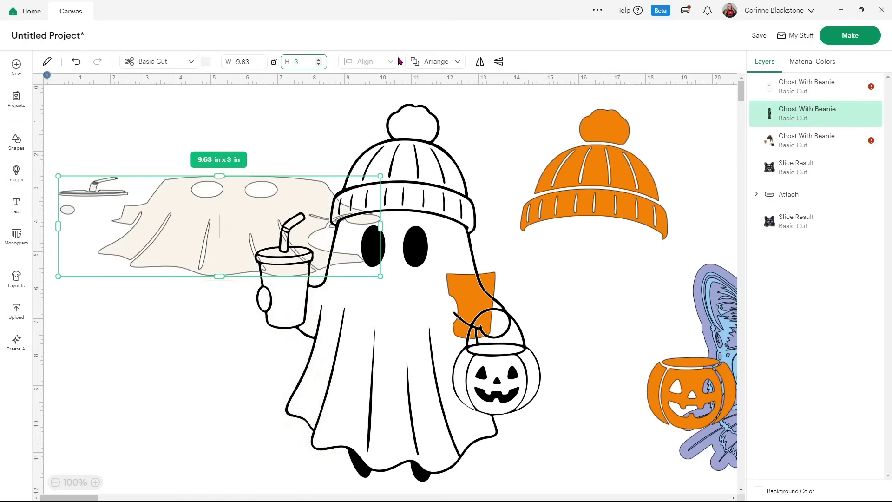
pyautogui.write('.5604')
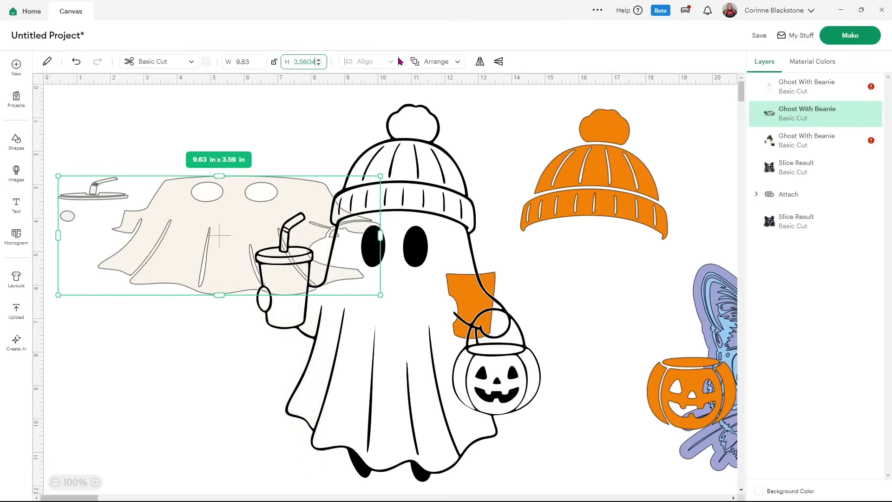
# Step: Shrink the black ghost outline proportionally toward its right side, and reselect the cream layer
pyautogui.click(331, 127)
pyautogui.moveTo(292, 164); pyautogui.dragTo(446, 166)
pyautogui.click(234, 185)
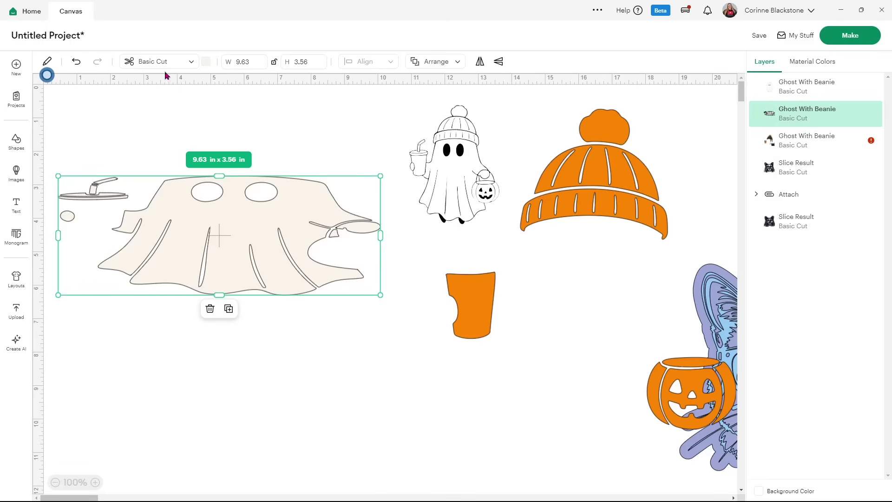
# Step: Undo the outline's shrinking and the cream layer's height and width changes, back to the 8.56 in wide cream ghost
pyautogui.click(76, 62)
pyautogui.click(75, 62)
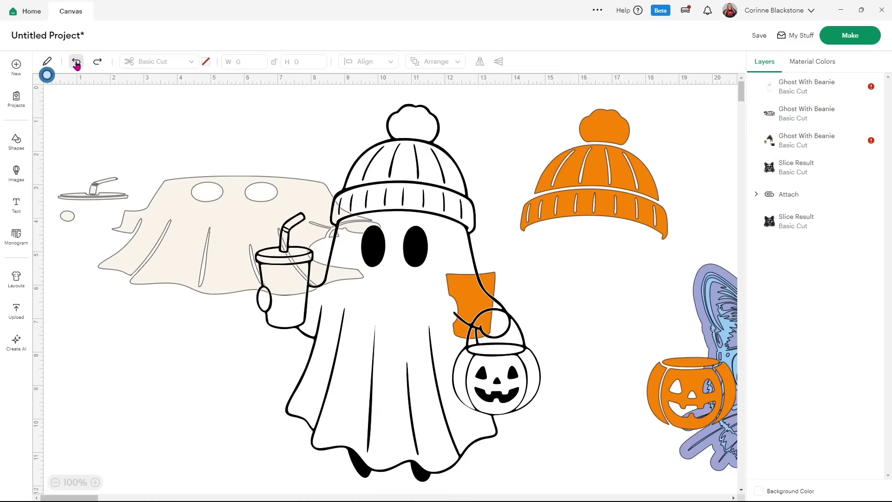
pyautogui.click(76, 63)
pyautogui.click(76, 62)
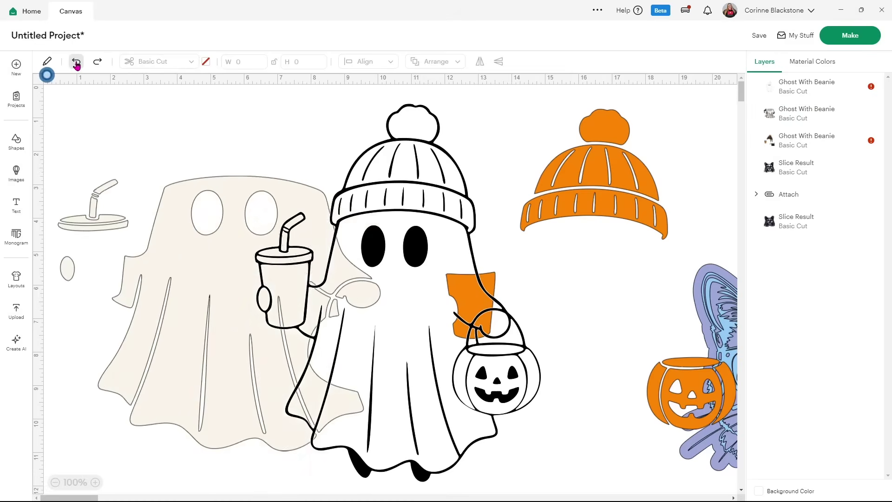
pyautogui.click(76, 62)
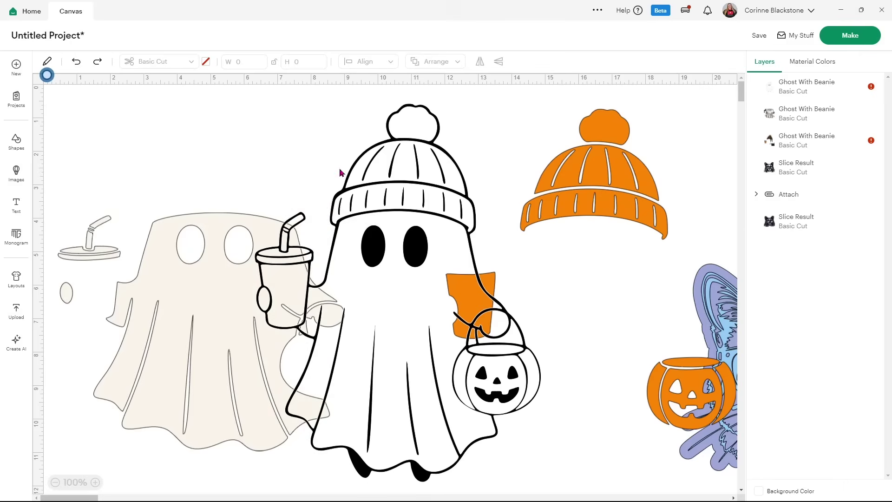
# Step: Select all three Ghost With Beanie layers and group them
pyautogui.click(418, 187)
pyautogui.rightClick(418, 187)
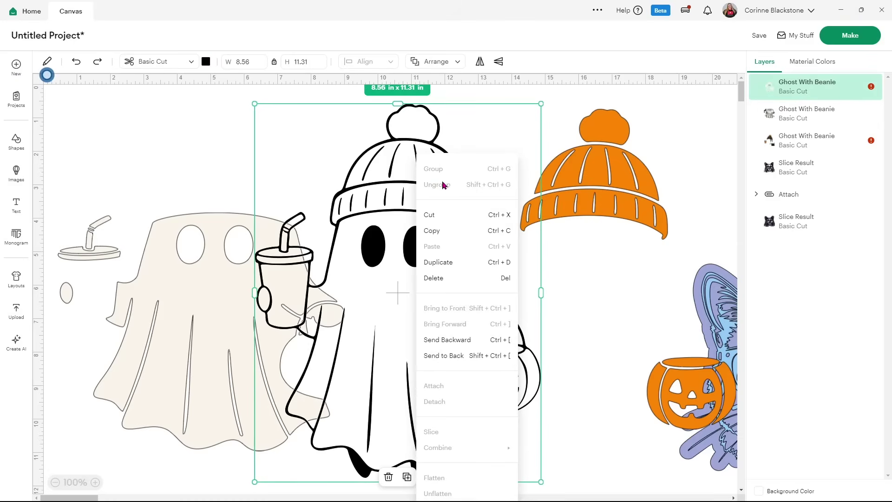
pyautogui.click(197, 144)
pyautogui.moveTo(107, 136); pyautogui.dragTo(590, 328)
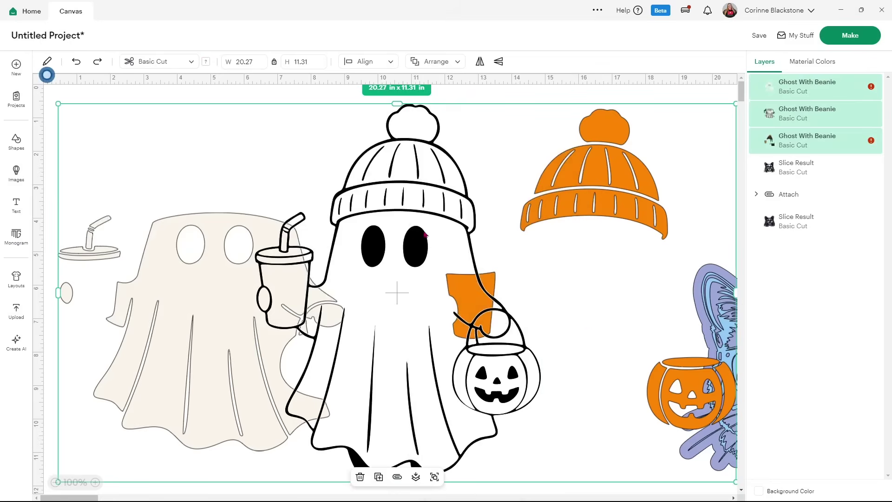
pyautogui.rightClick(376, 210)
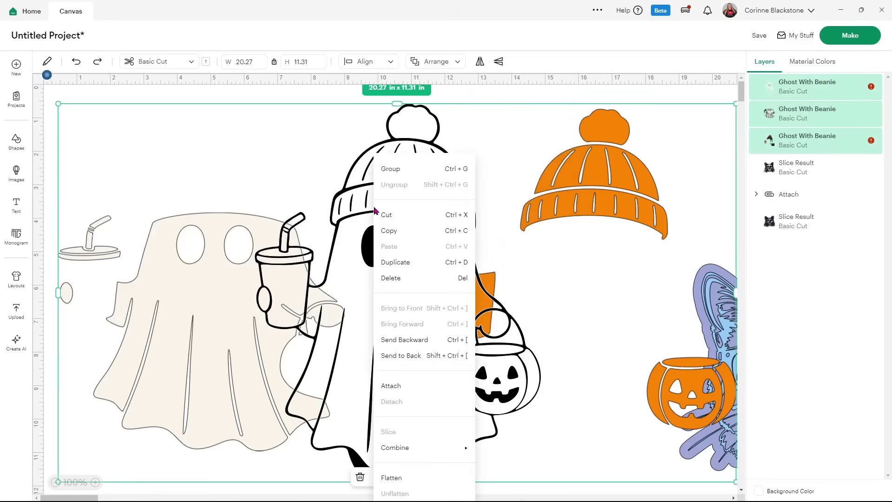
pyautogui.click(396, 170)
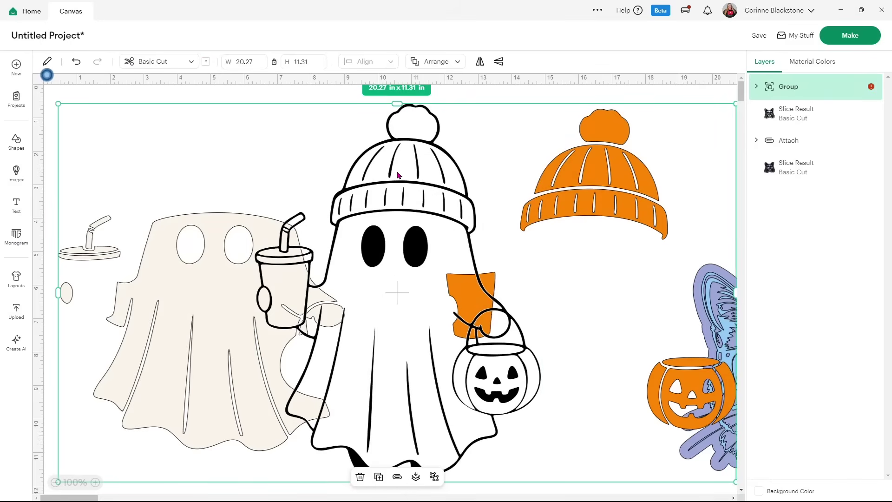
# Step: Attach the grouped ghost layers, and undo both the attachment and the grouping
pyautogui.rightClick(348, 159)
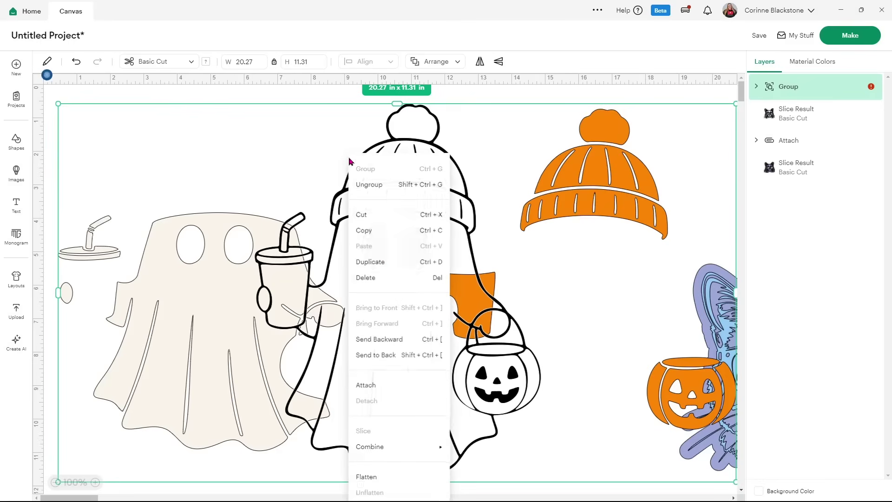
pyautogui.click(379, 388)
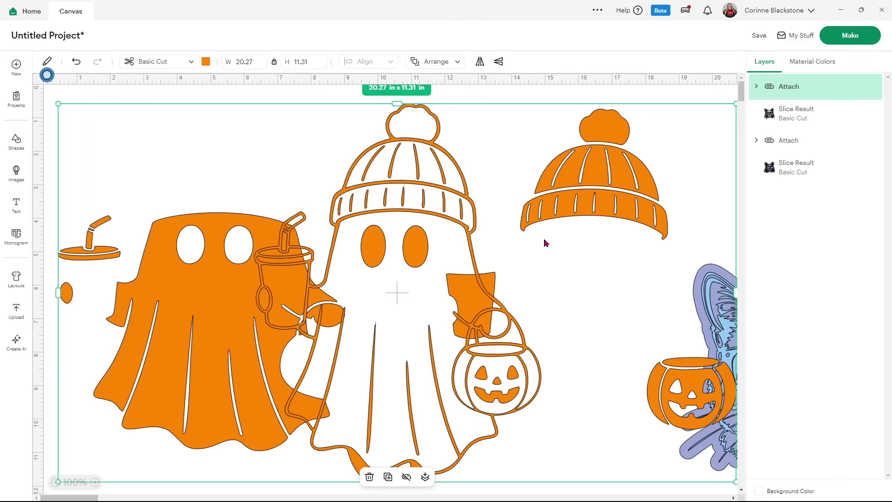
pyautogui.click(77, 62)
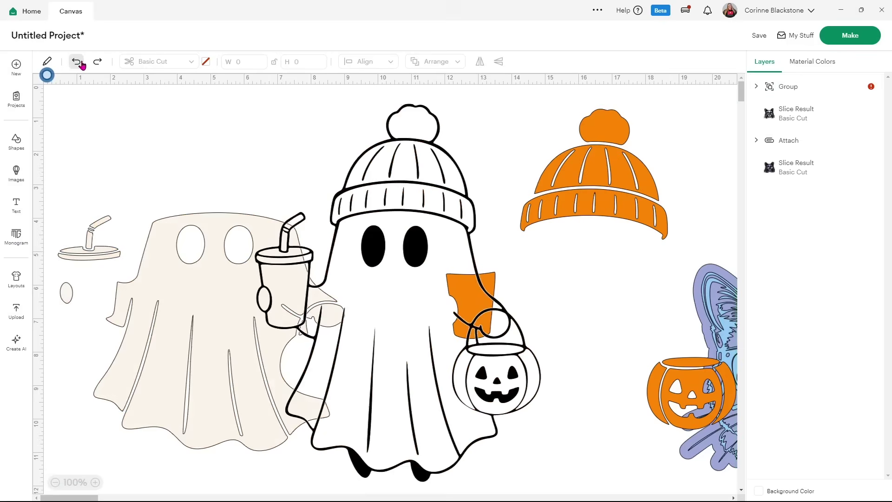
pyautogui.click(76, 62)
# Step: Move the orange layer and the cream layer back onto the black ghost outline
pyautogui.moveTo(601, 177); pyautogui.dragTo(411, 177)
pyautogui.moveTo(175, 267); pyautogui.dragTo(340, 264)
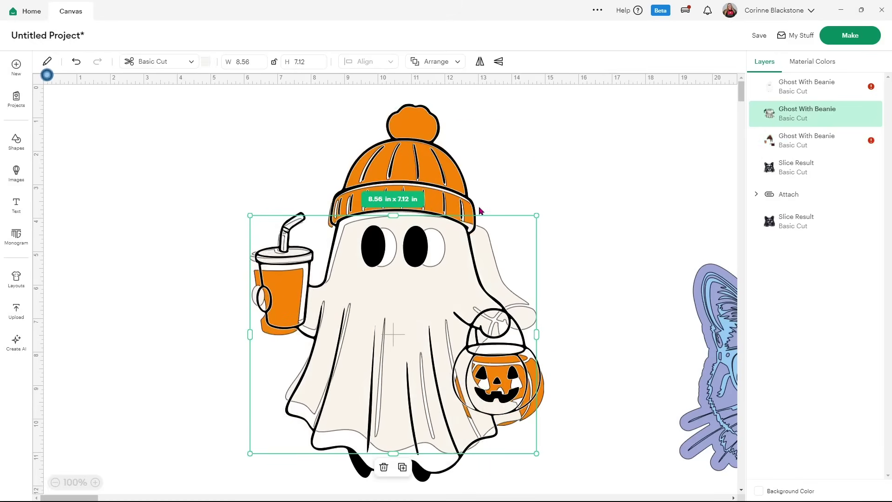
pyautogui.click(548, 176)
# Step: Move the blue cat to the left of the ghost and the purple cat to its right
pyautogui.moveTo(707, 350); pyautogui.dragTo(70, 188)
pyautogui.moveTo(720, 310); pyautogui.dragTo(513, 196)
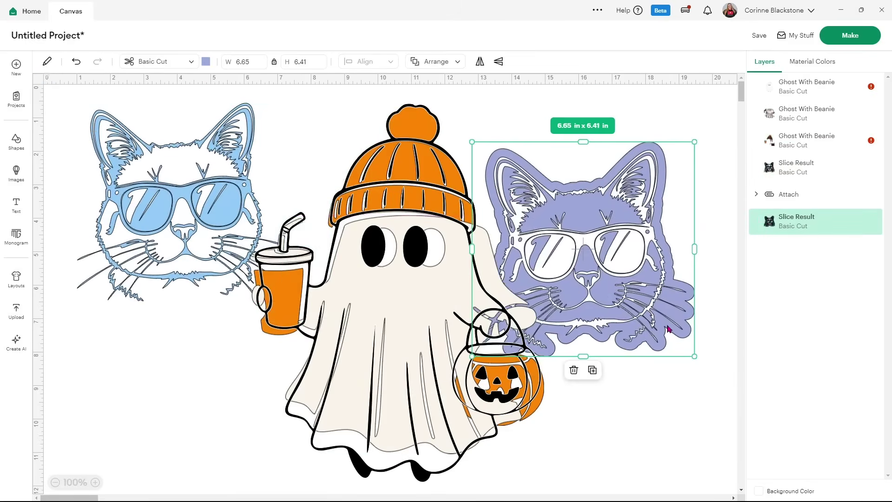
pyautogui.rightClick(600, 219)
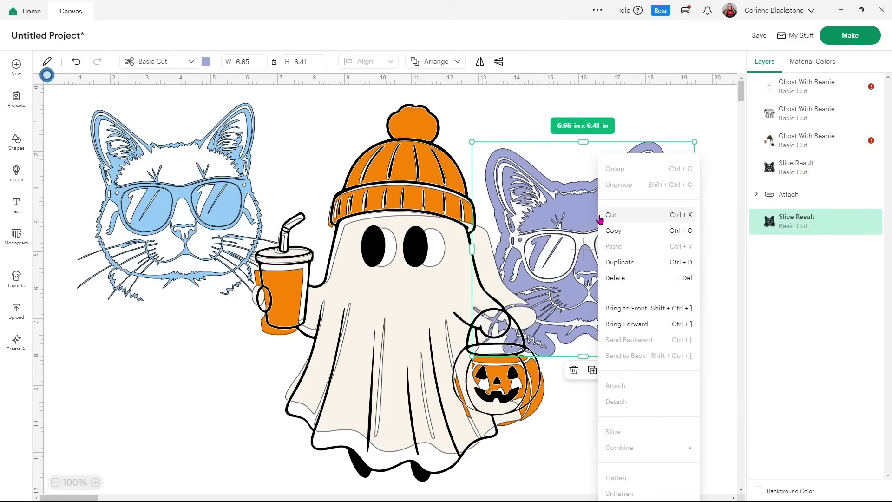
pyautogui.click(183, 300)
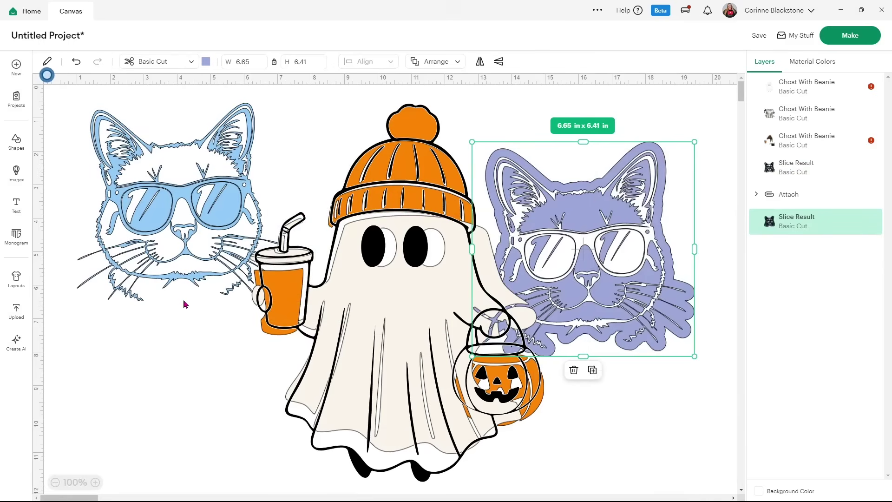